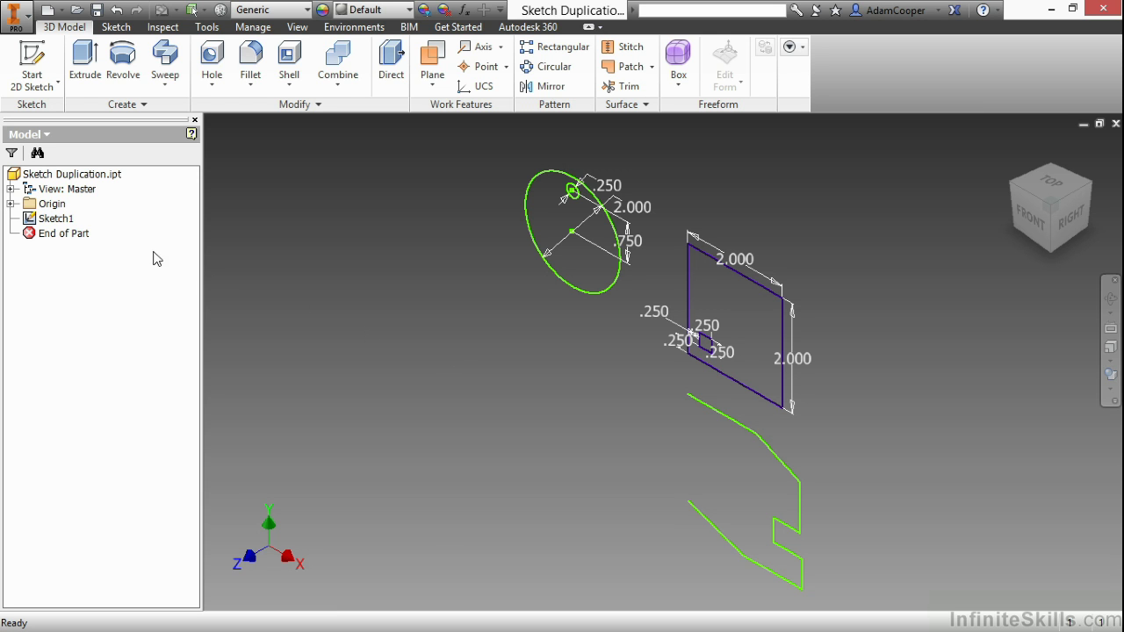
# Edit Sketch1 from the browser and frame its dimensioned circle and square in the view.
pyautogui.click(60, 220)
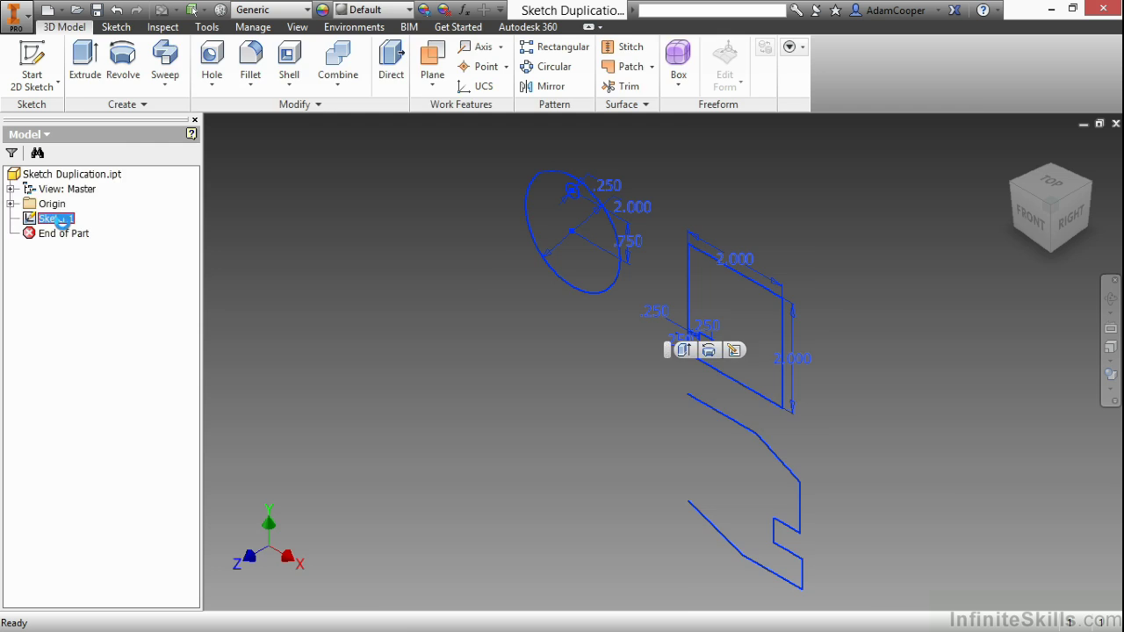
pyautogui.doubleClick(58, 219)
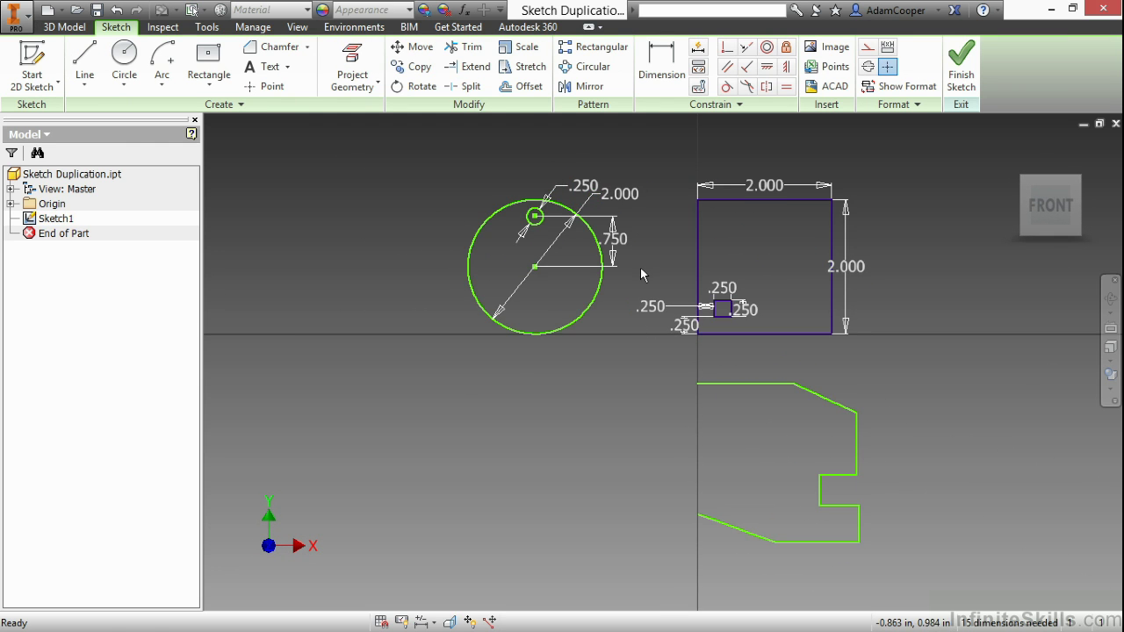
pyautogui.moveTo(640, 269); pyautogui.dragTo(613, 305, button='middle')
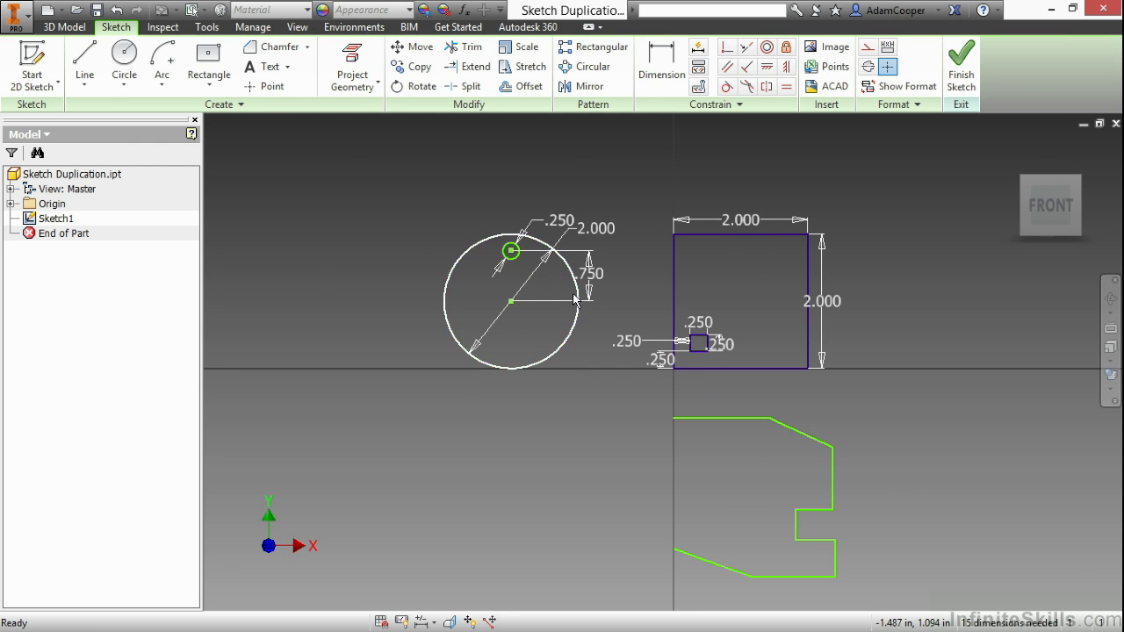
pyautogui.scroll(-2, 560, 288)
pyautogui.scroll(5, 556, 286)
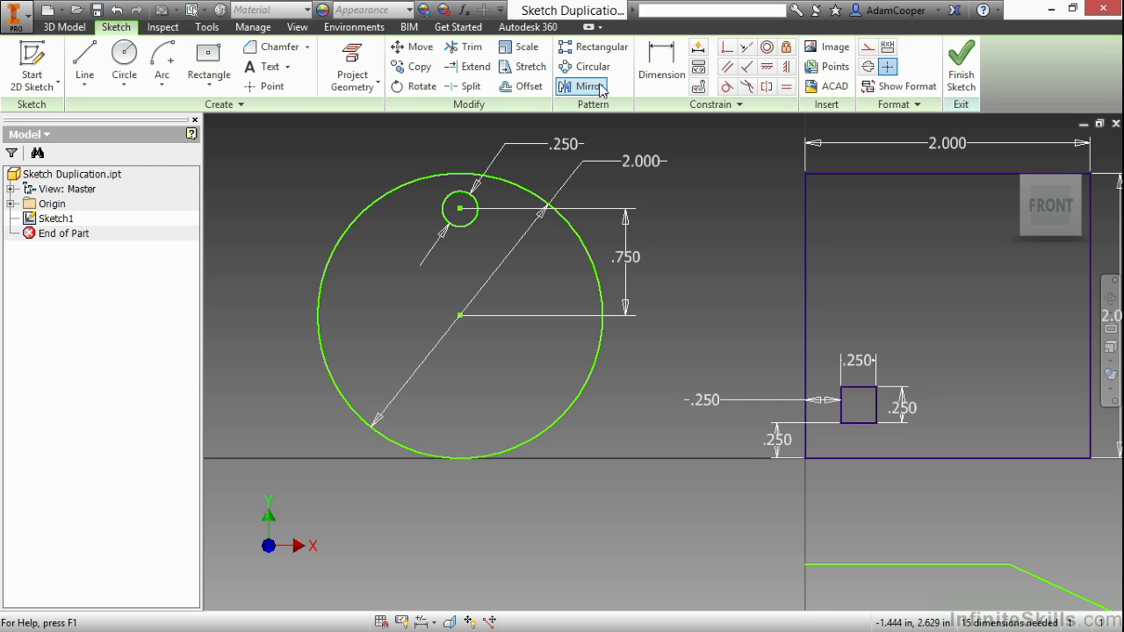
# Pattern the small square along the bottom and left edges, with Direction 2 flipped upward.
pyautogui.click(604, 49)
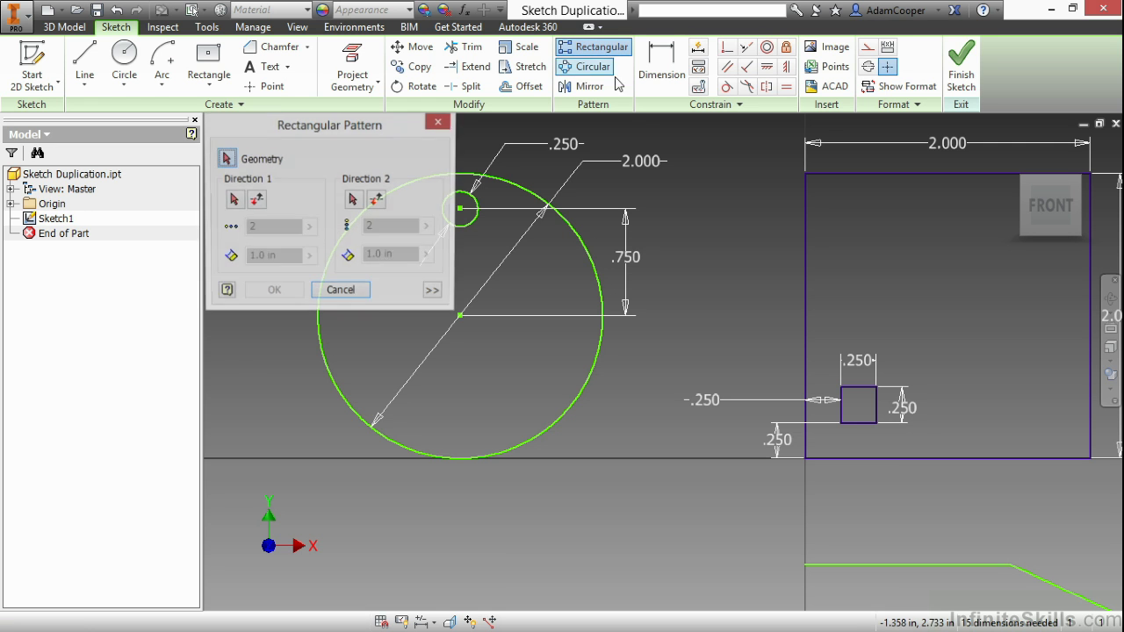
pyautogui.moveTo(740, 307)
pyautogui.mouseDown(button='middle')
pyautogui.moveTo(557, 306)
pyautogui.moveTo(482, 263)
pyautogui.mouseUp(button='middle')
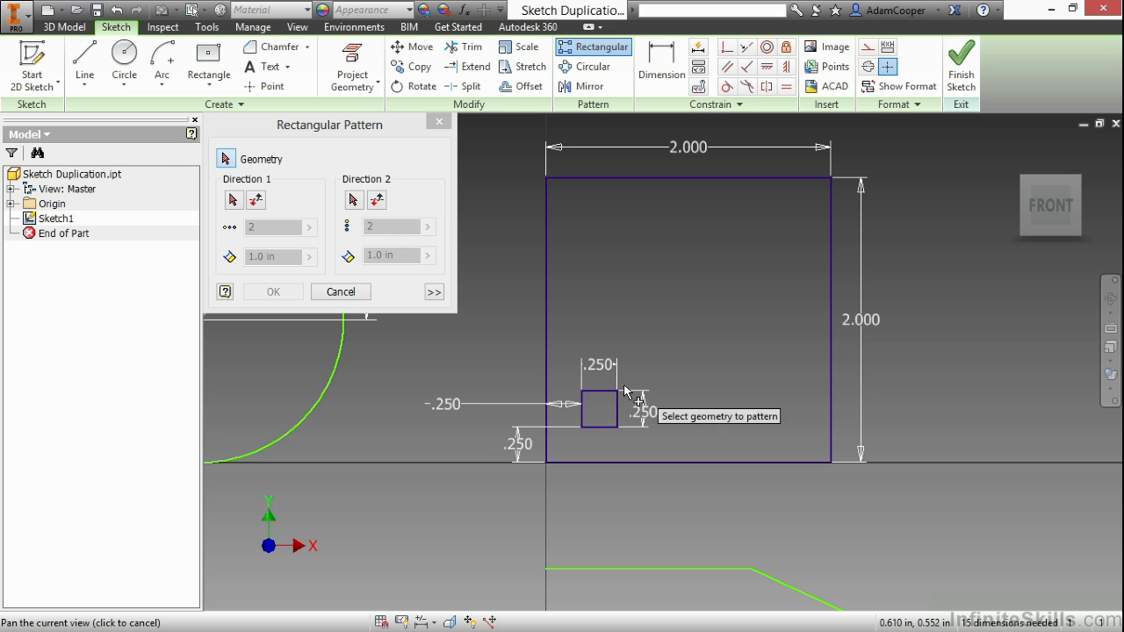
pyautogui.moveTo(564, 368); pyautogui.dragTo(639, 449)
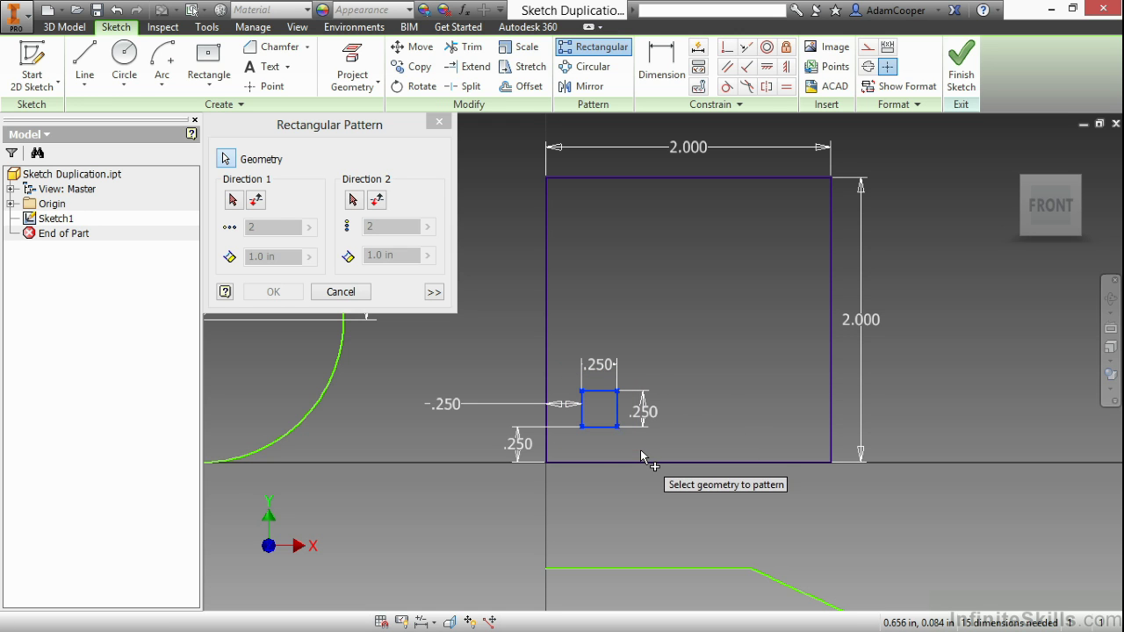
pyautogui.click(234, 200)
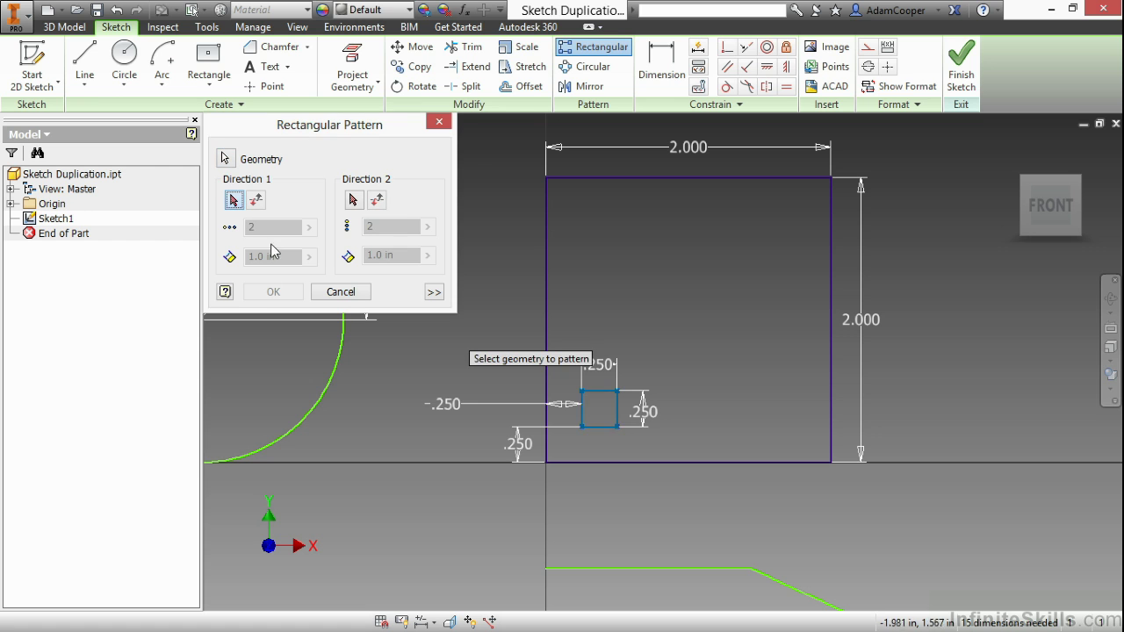
pyautogui.click(613, 462)
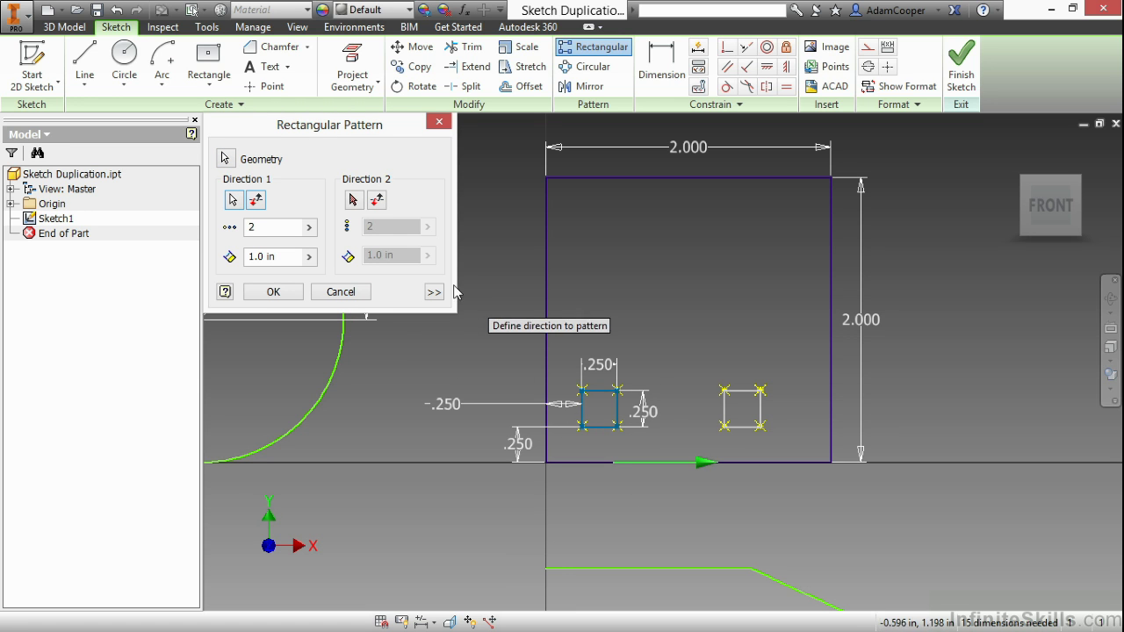
pyautogui.click(545, 309)
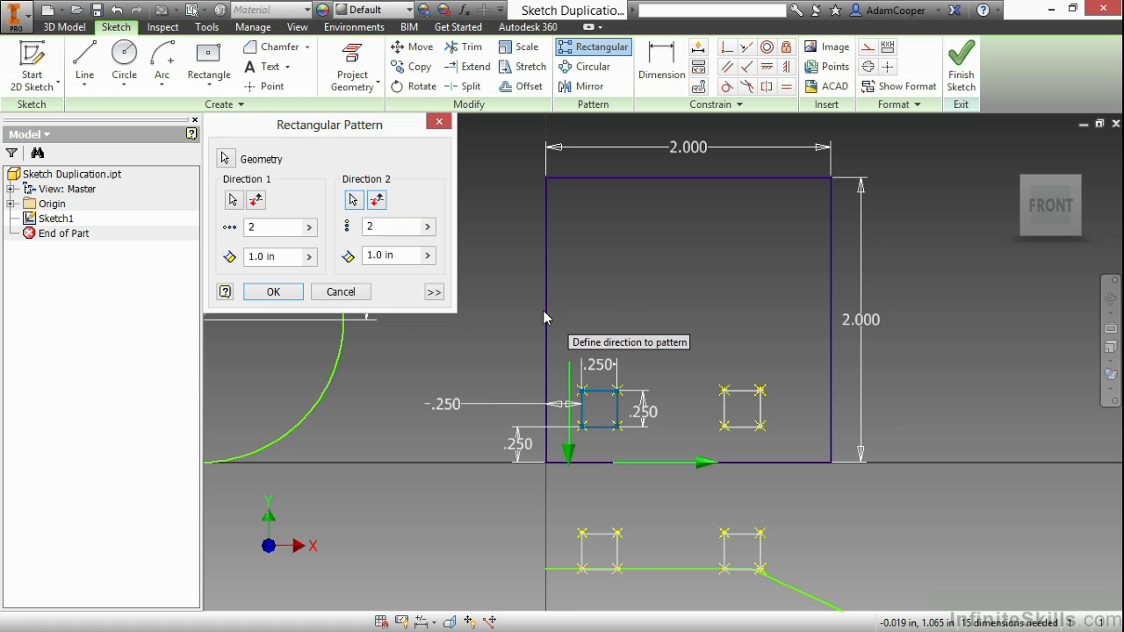
pyautogui.click(376, 200)
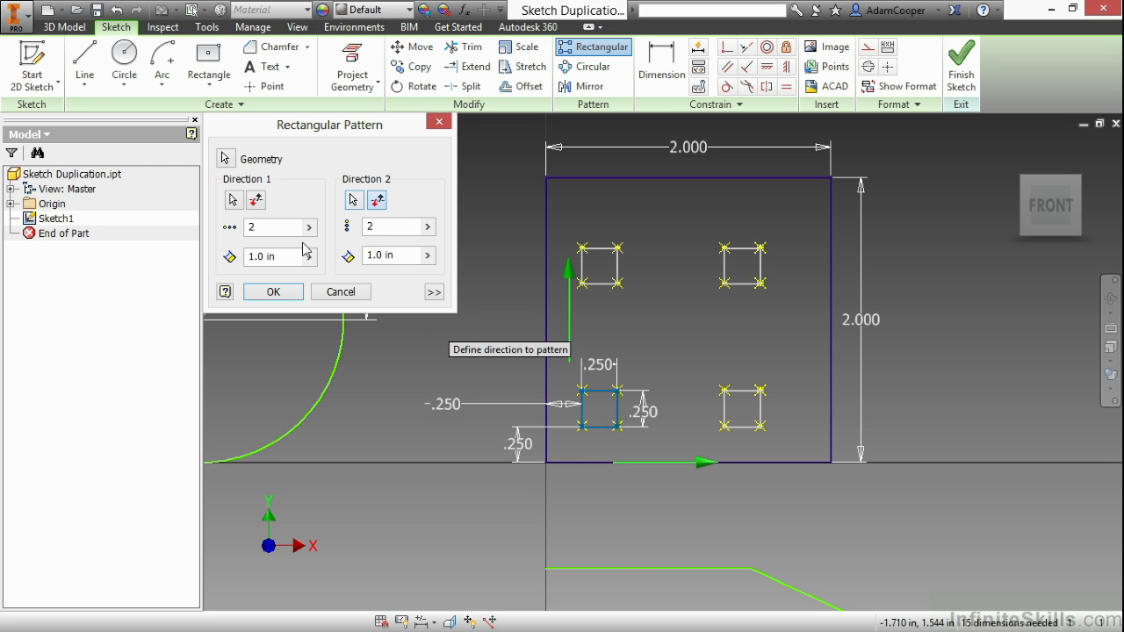
# Set 3 copies and .625 spacing in both pattern directions.
pyautogui.moveTo(296, 258); pyautogui.dragTo(245, 265)
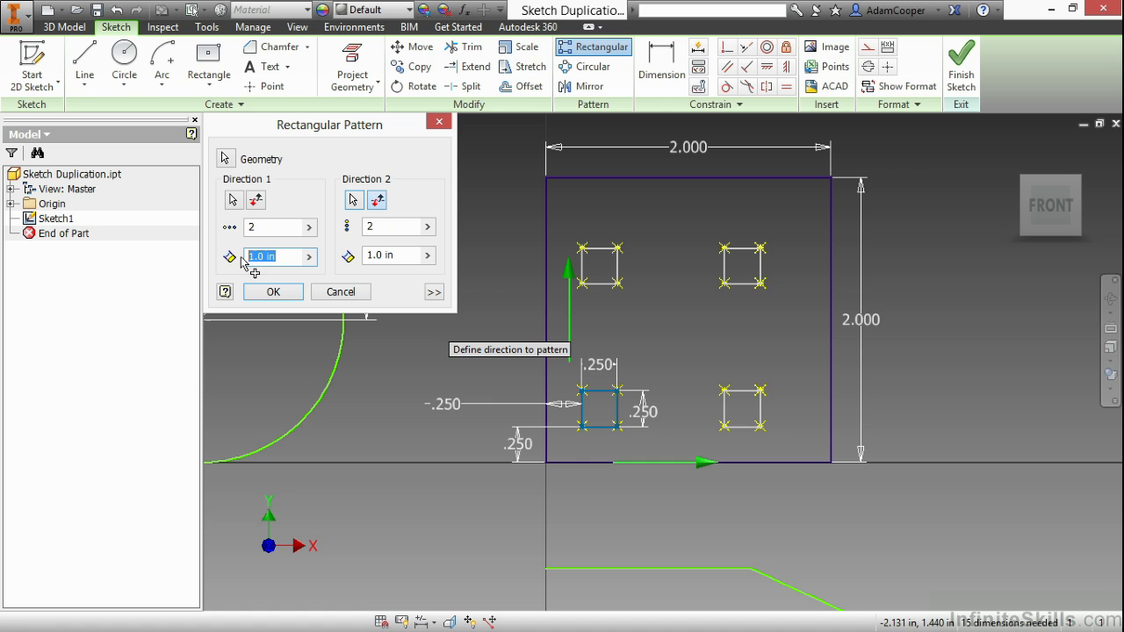
pyautogui.write('.5')
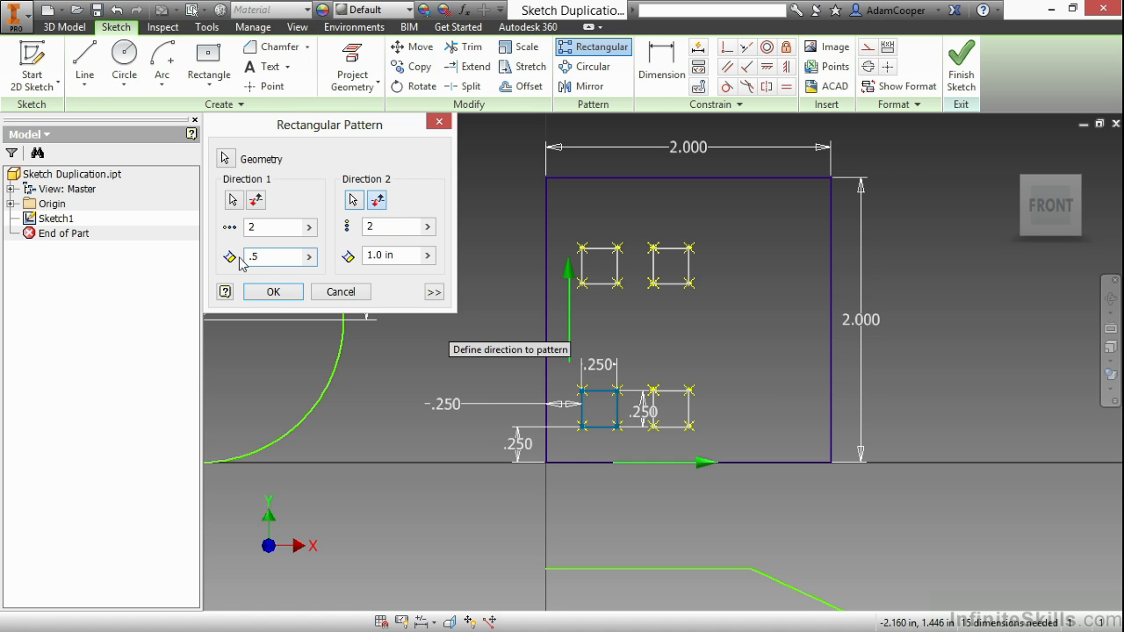
pyautogui.moveTo(413, 256); pyautogui.dragTo(367, 257)
pyautogui.write('.5')
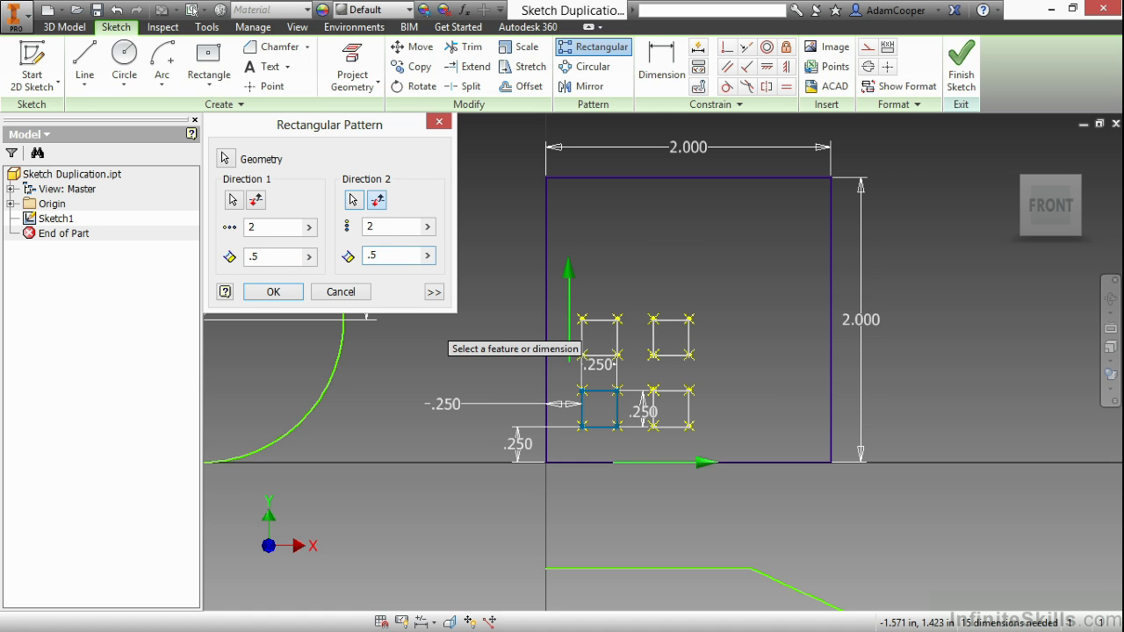
pyautogui.moveTo(296, 227); pyautogui.dragTo(248, 227)
pyautogui.write('3')
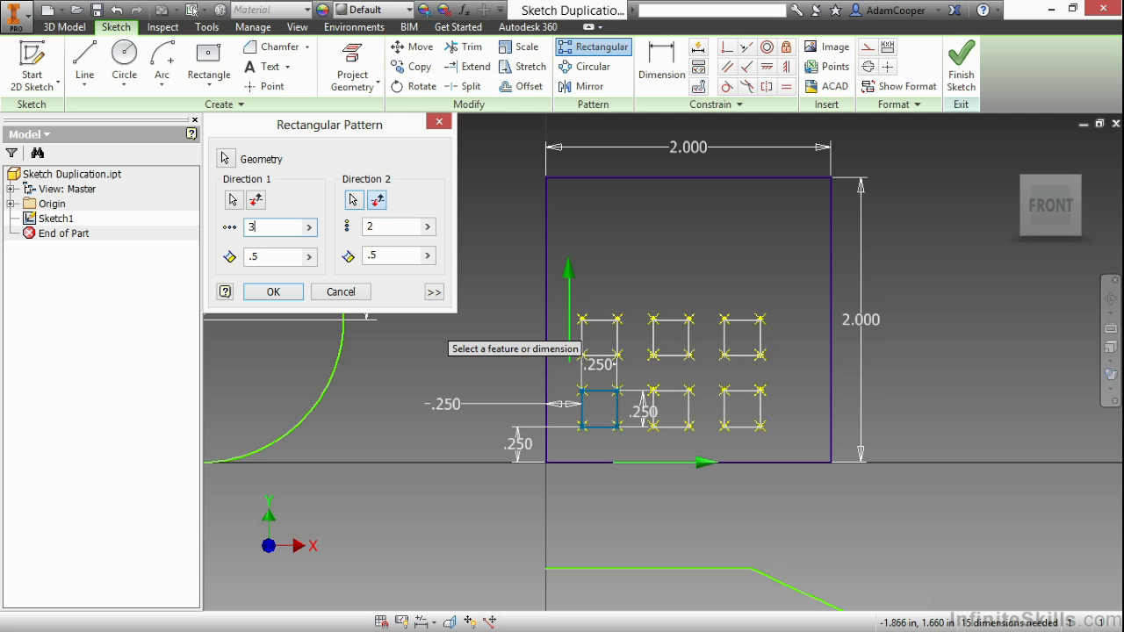
pyautogui.moveTo(408, 227); pyautogui.dragTo(366, 255)
pyautogui.press('BackSpace')
pyautogui.write('3.75')
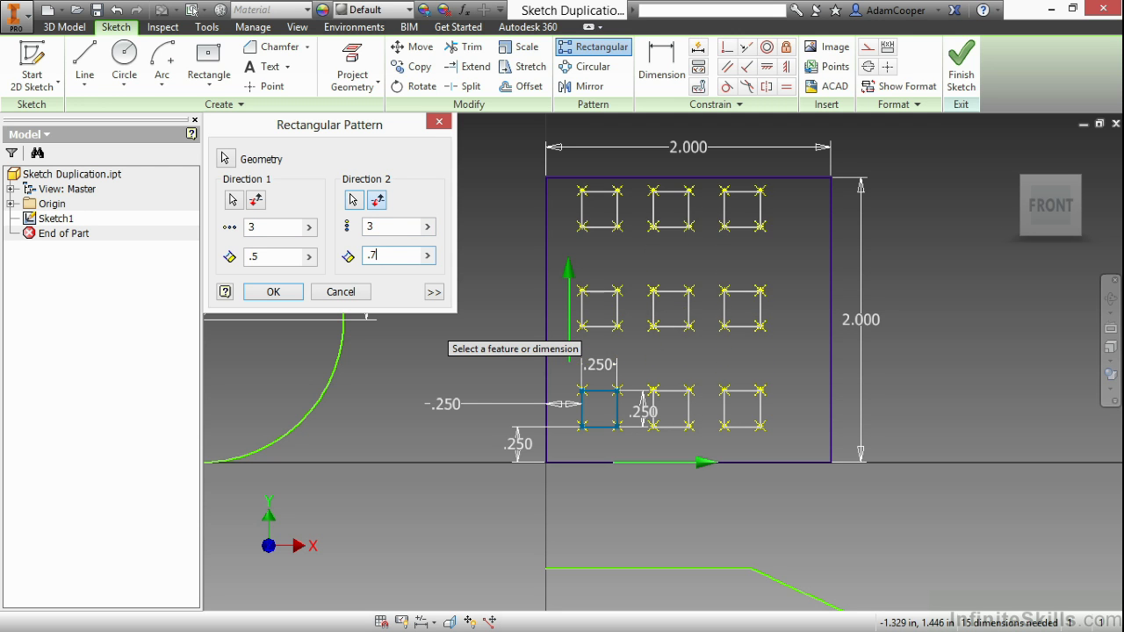
pyautogui.press('BackSpace')
pyautogui.press('BackSpace')
pyautogui.write('625')
pyautogui.moveTo(299, 256); pyautogui.dragTo(247, 256)
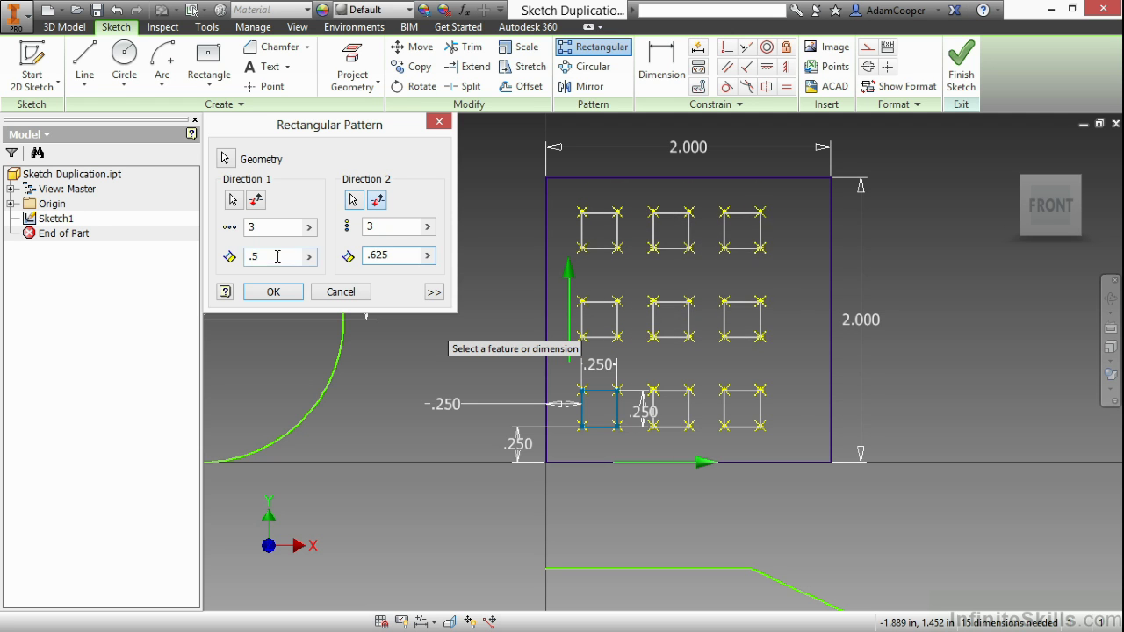
pyautogui.write('.625')
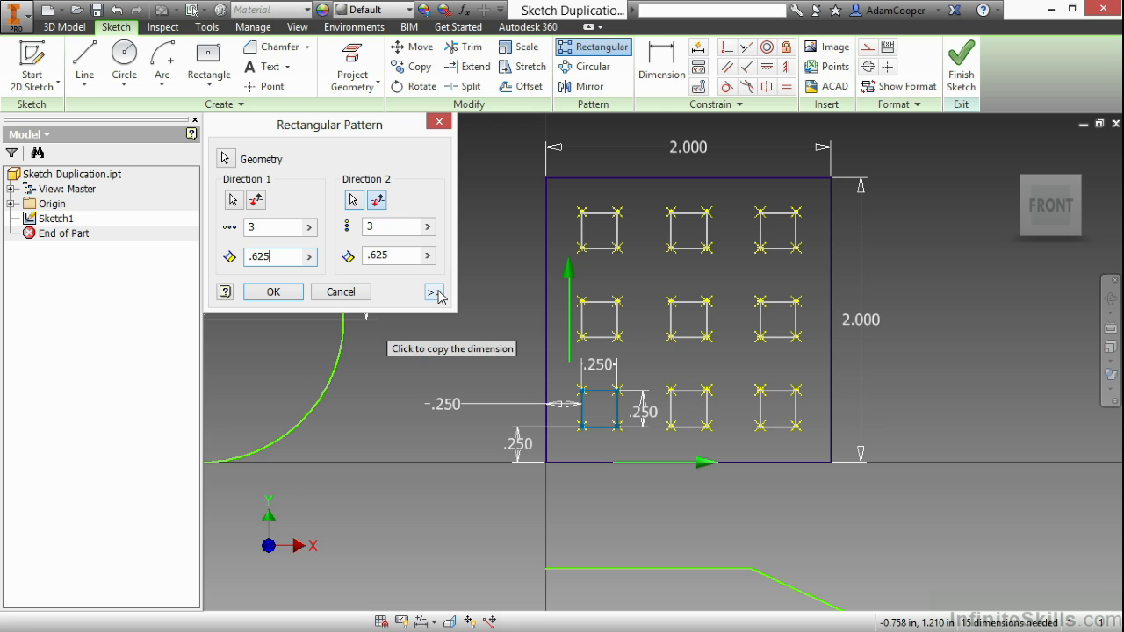
# Expand the Rectangular Pattern dialog to show Suppress, Associative and Fitted options.
pyautogui.click(434, 292)
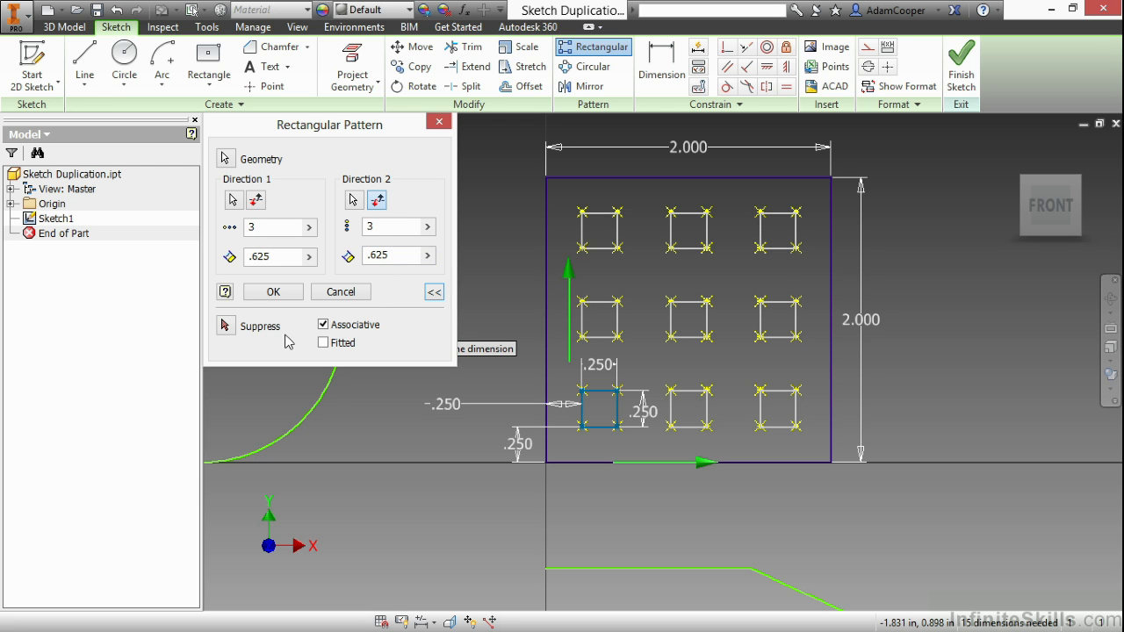
# Suppress the top, bottom, left and right middle squares, keeping the centre square.
pyautogui.click(241, 335)
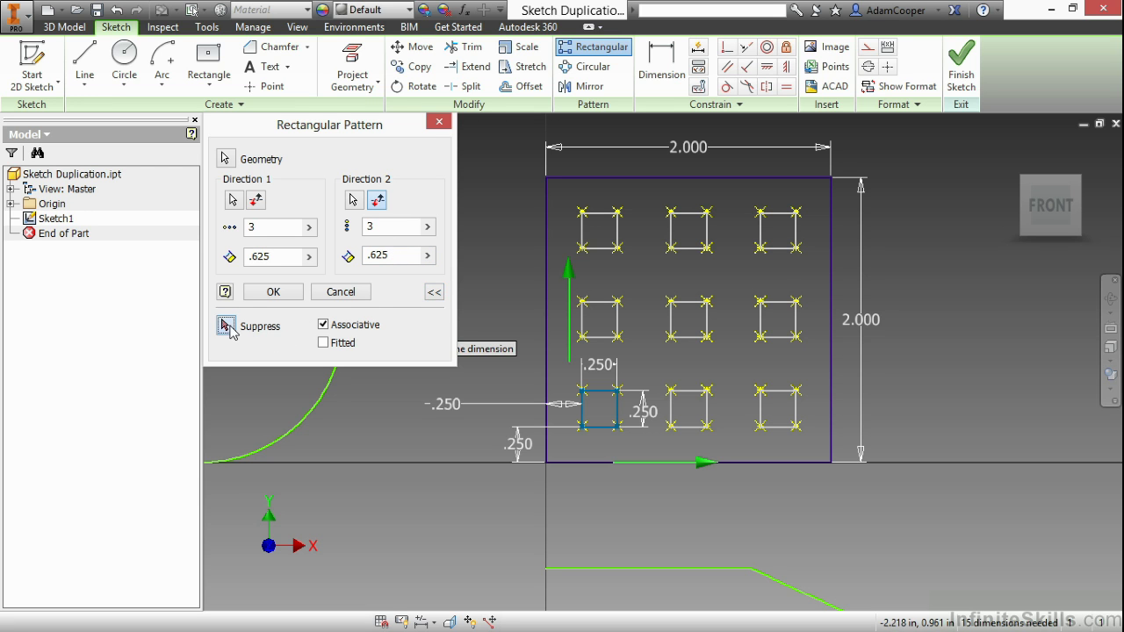
pyautogui.click(689, 346)
pyautogui.click(696, 263)
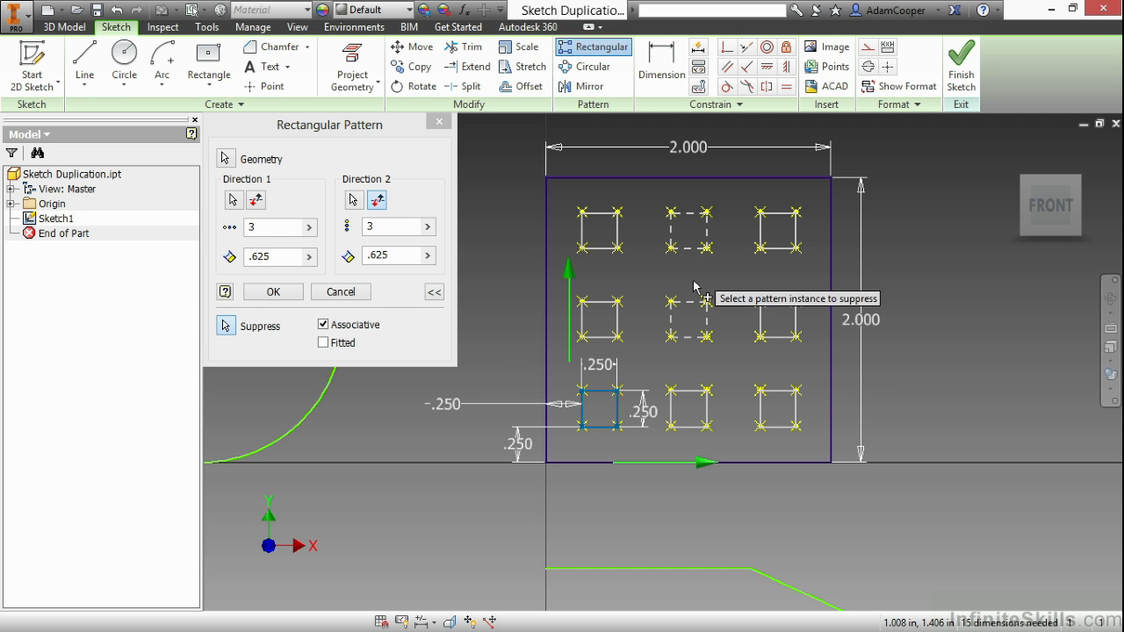
pyautogui.click(688, 396)
pyautogui.click(617, 322)
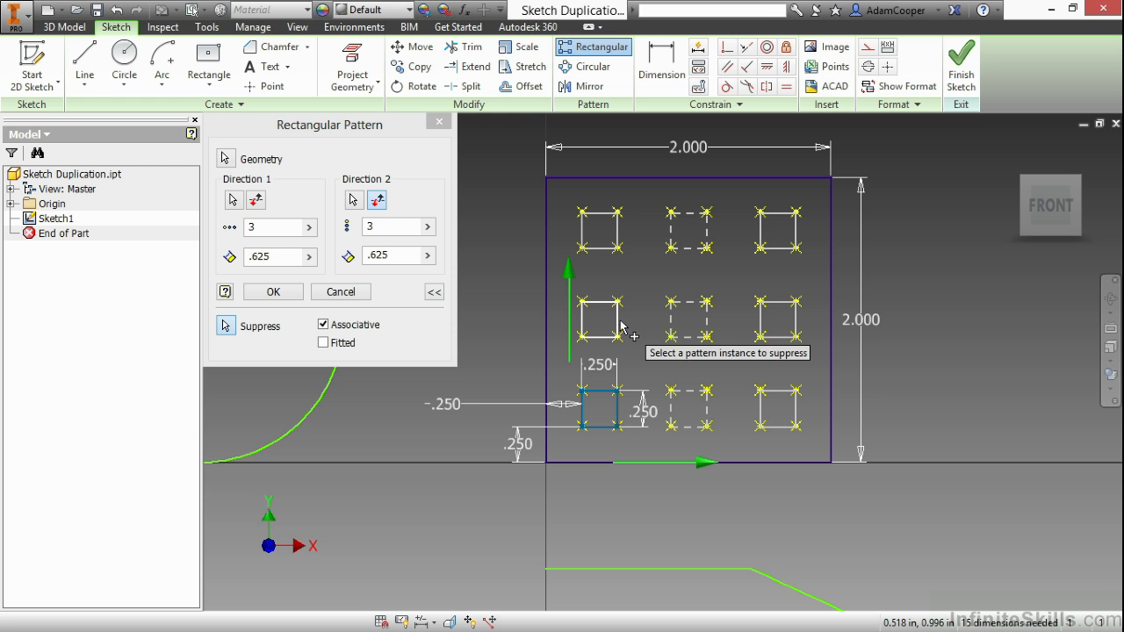
pyautogui.click(762, 332)
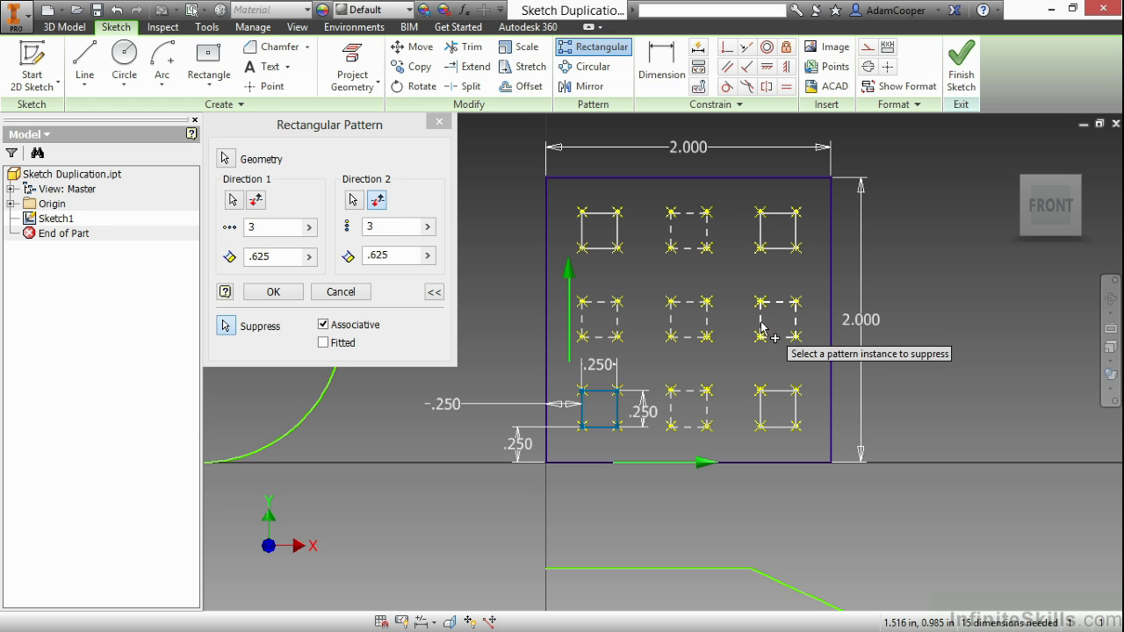
pyautogui.click(710, 316)
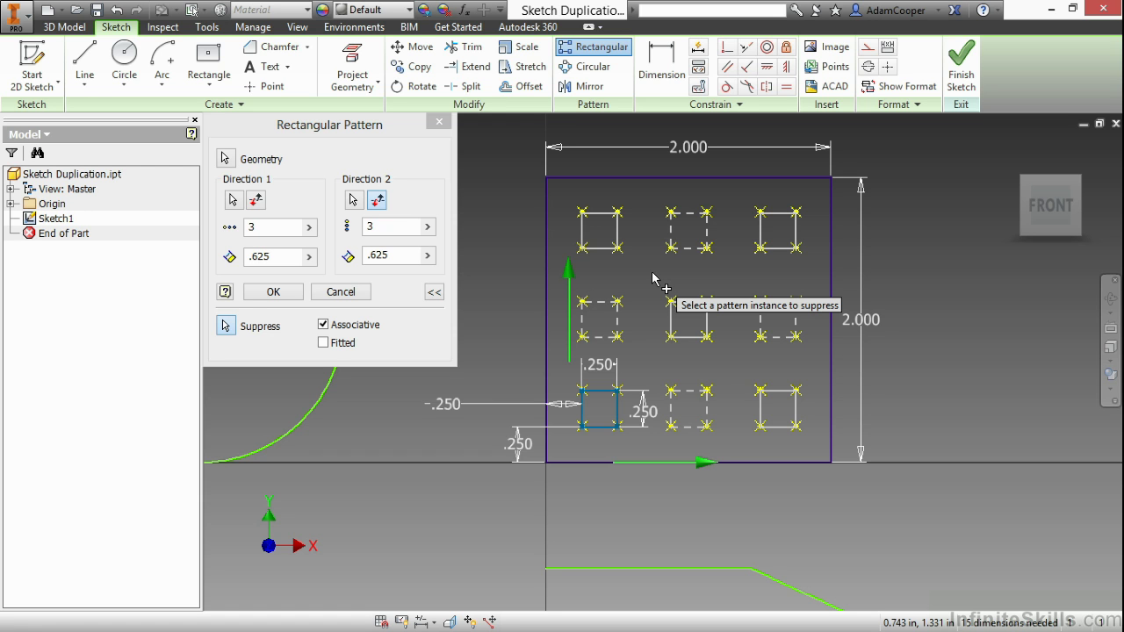
# Commit the rectangular pattern with OK, then inspect and dismiss its right-click options.
pyautogui.rightClick(504, 299)
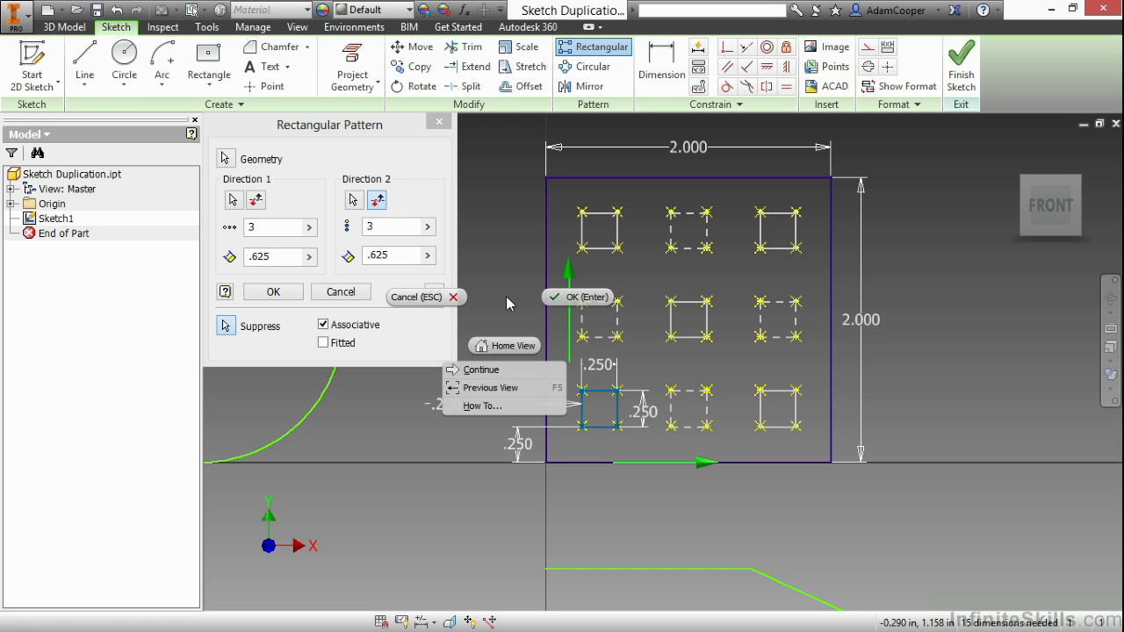
pyautogui.click(566, 296)
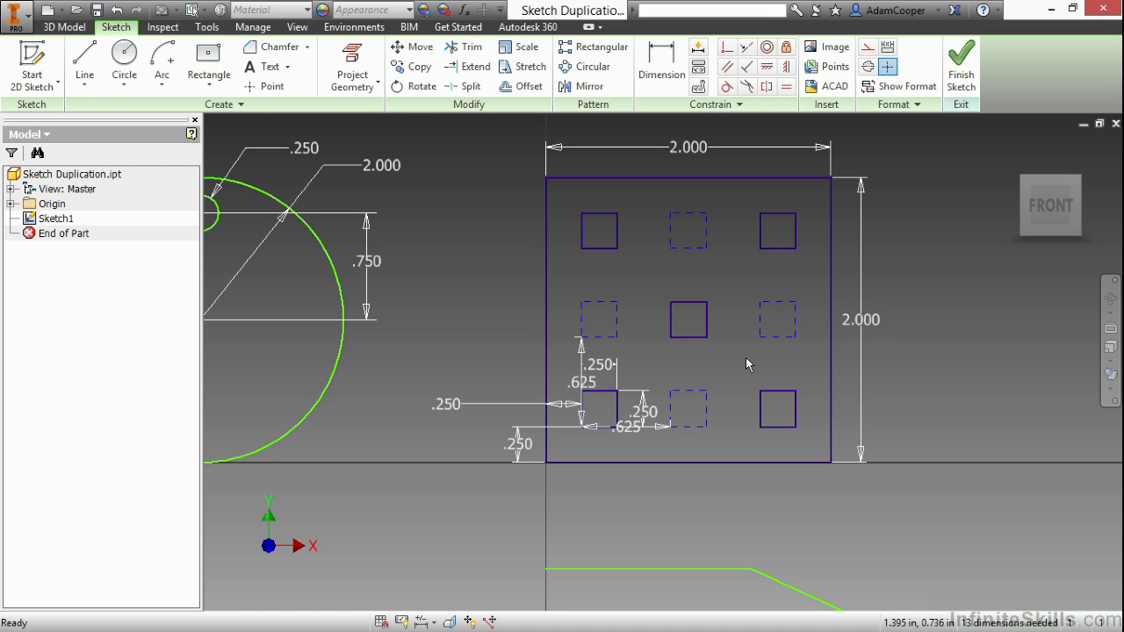
pyautogui.rightClick(695, 346)
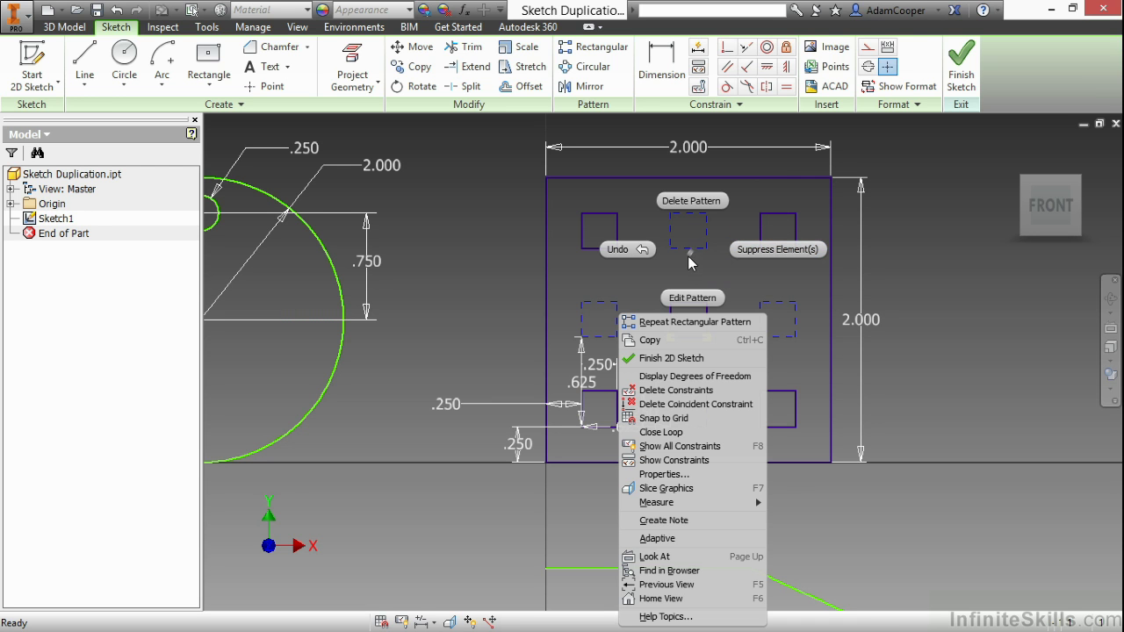
pyautogui.press('Escape')
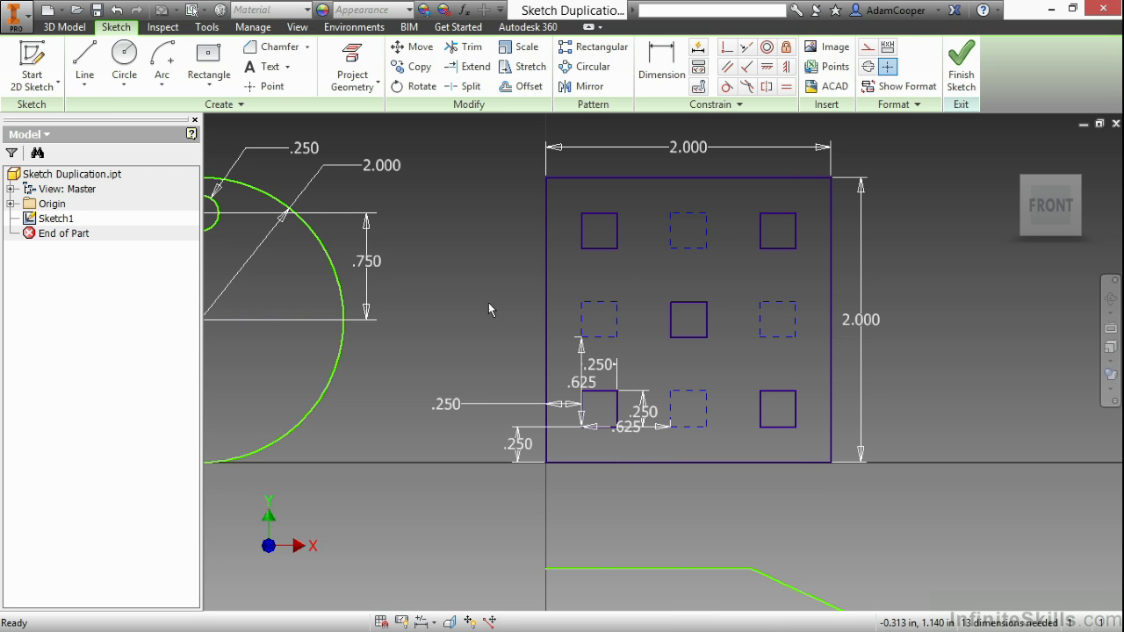
# Circular-pattern the small circle around the big circle's centre as the axis.
pyautogui.moveTo(409, 308); pyautogui.dragTo(759, 310, button='middle')
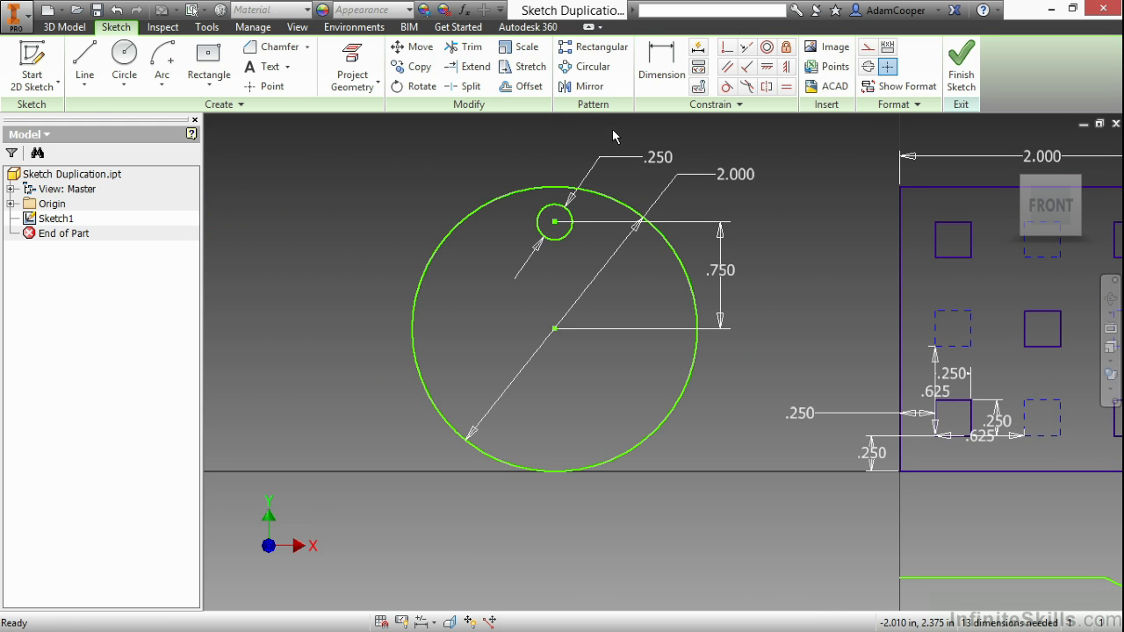
pyautogui.click(590, 69)
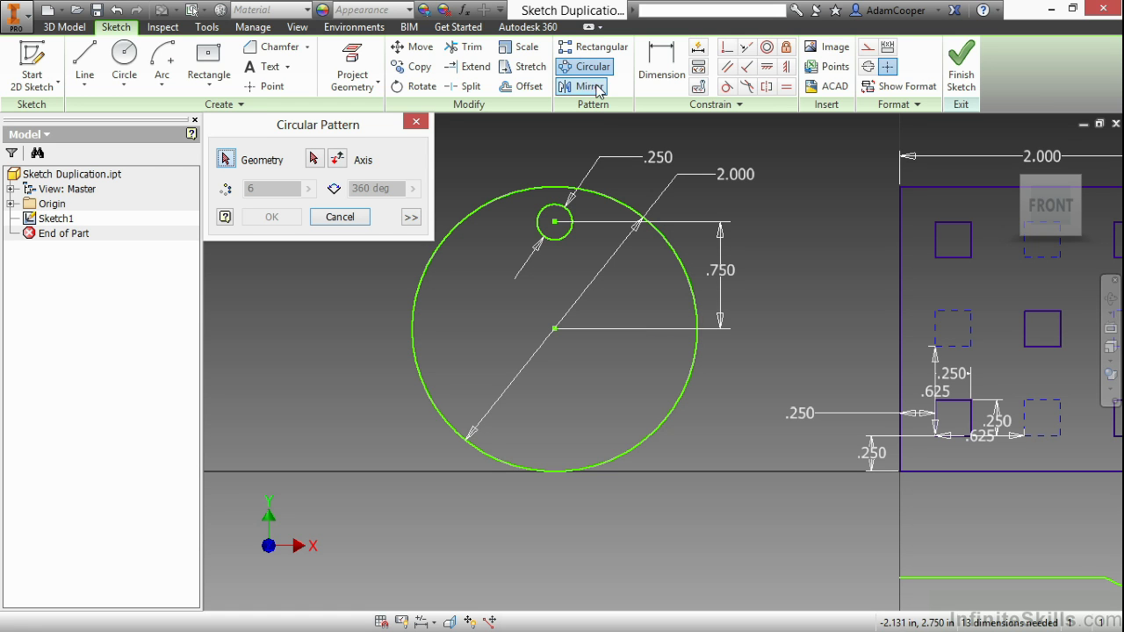
pyautogui.click(569, 239)
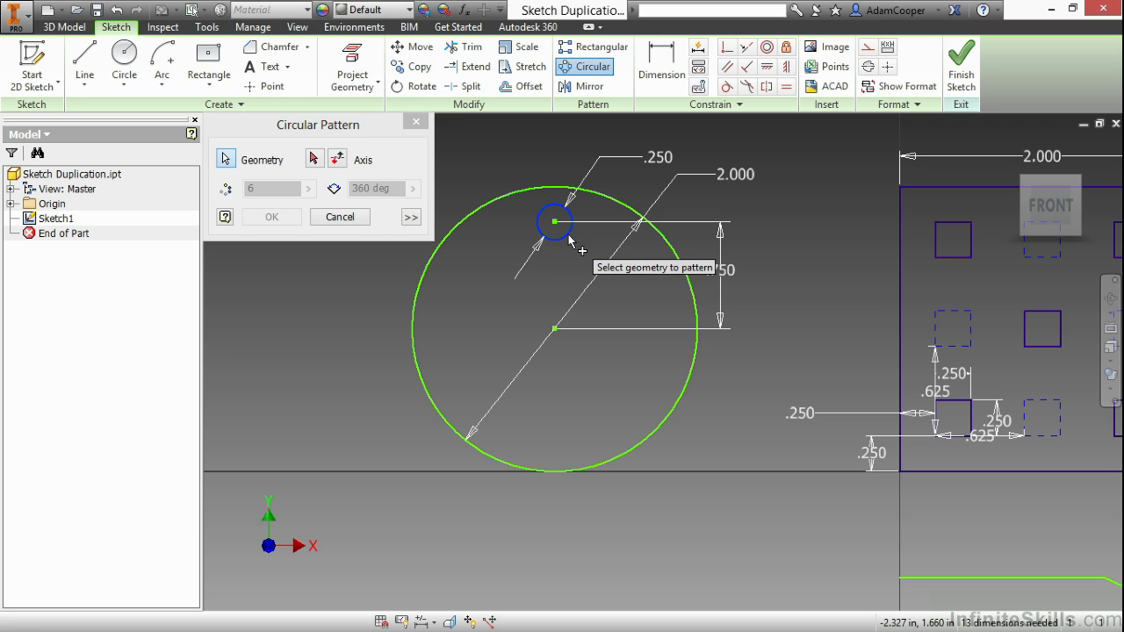
pyautogui.click(314, 159)
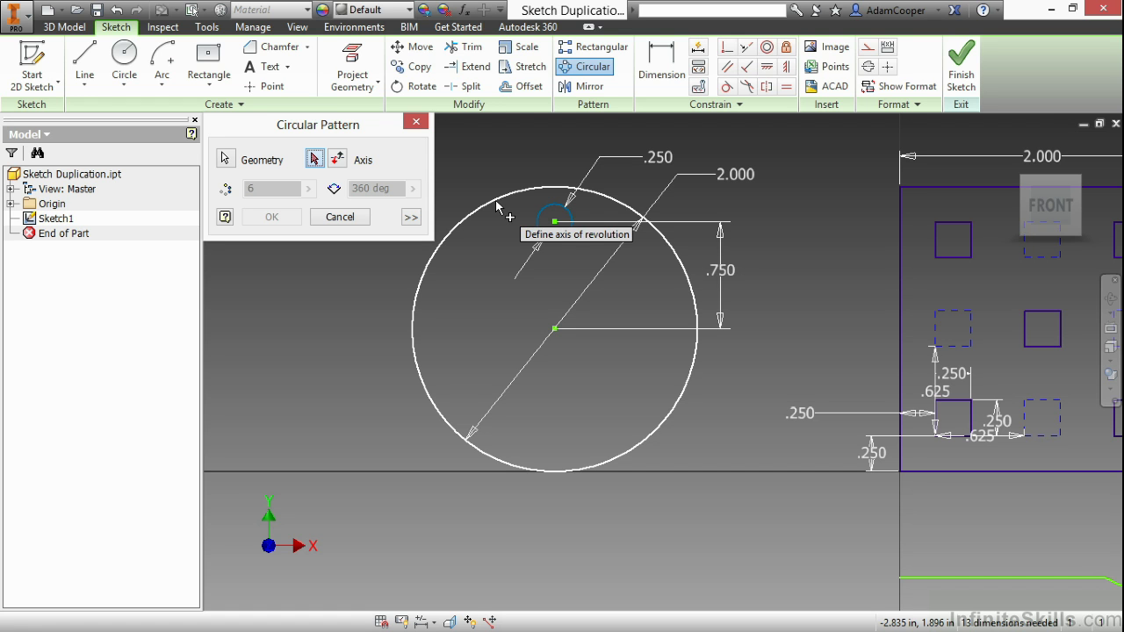
pyautogui.click(553, 332)
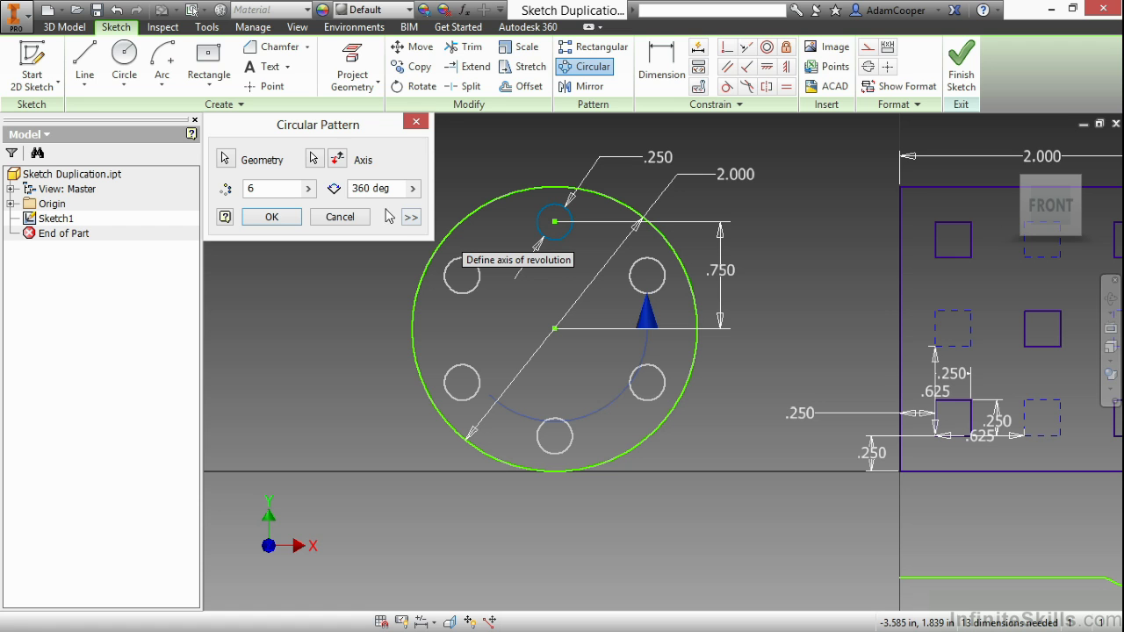
# Flip the direction, turn off Associative, and create six copies over 360 deg.
pyautogui.click(339, 161)
pyautogui.click(339, 163)
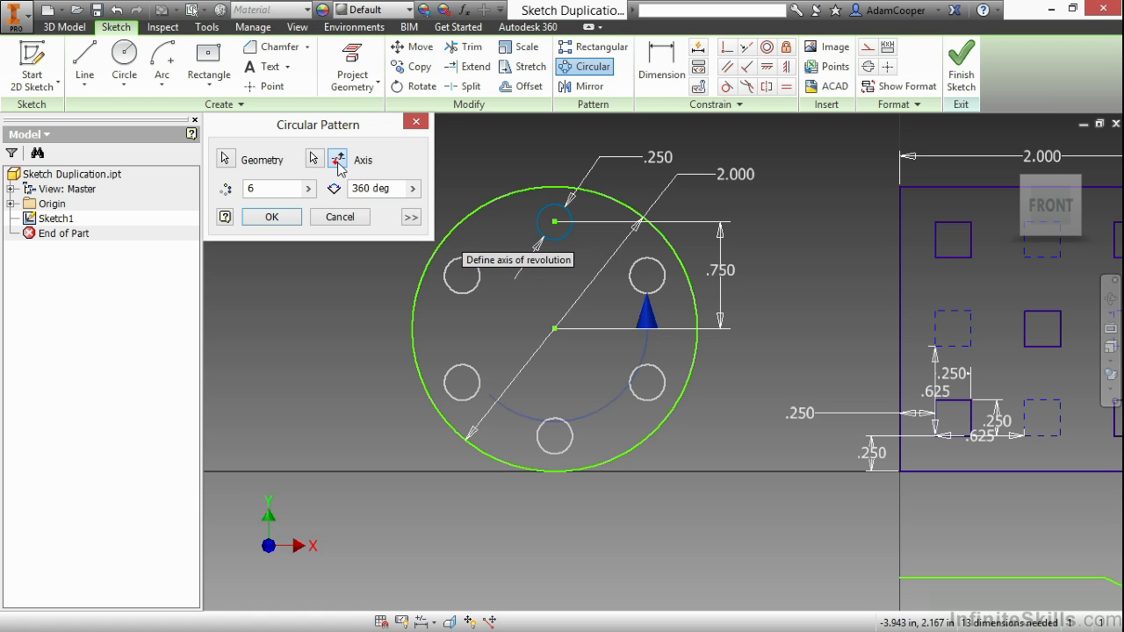
pyautogui.click(339, 163)
pyautogui.click(339, 163)
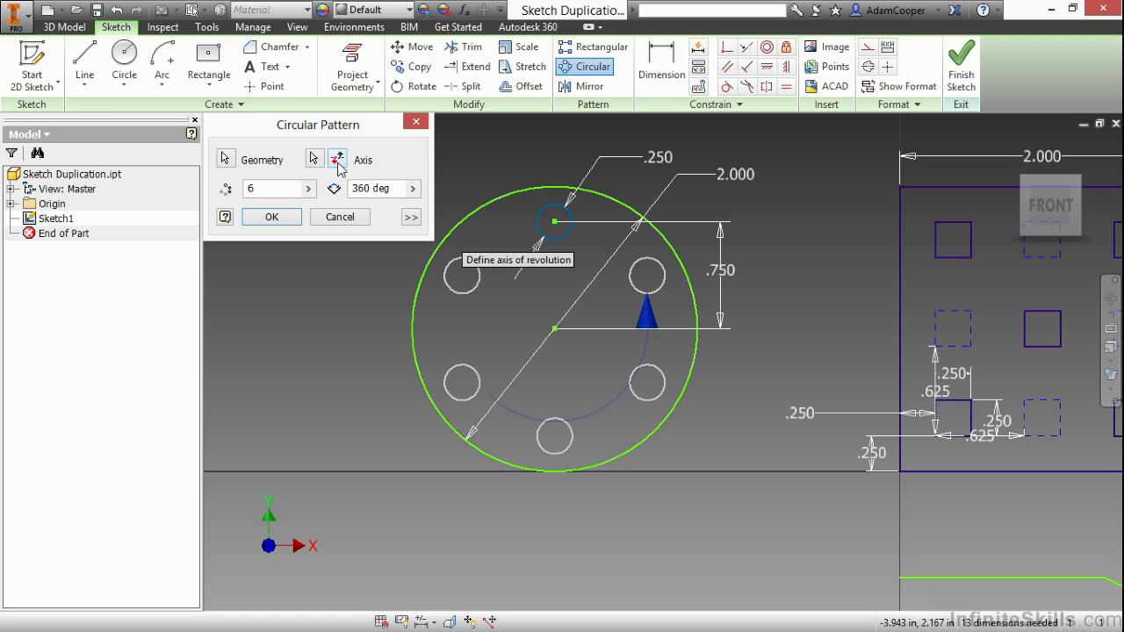
pyautogui.click(410, 217)
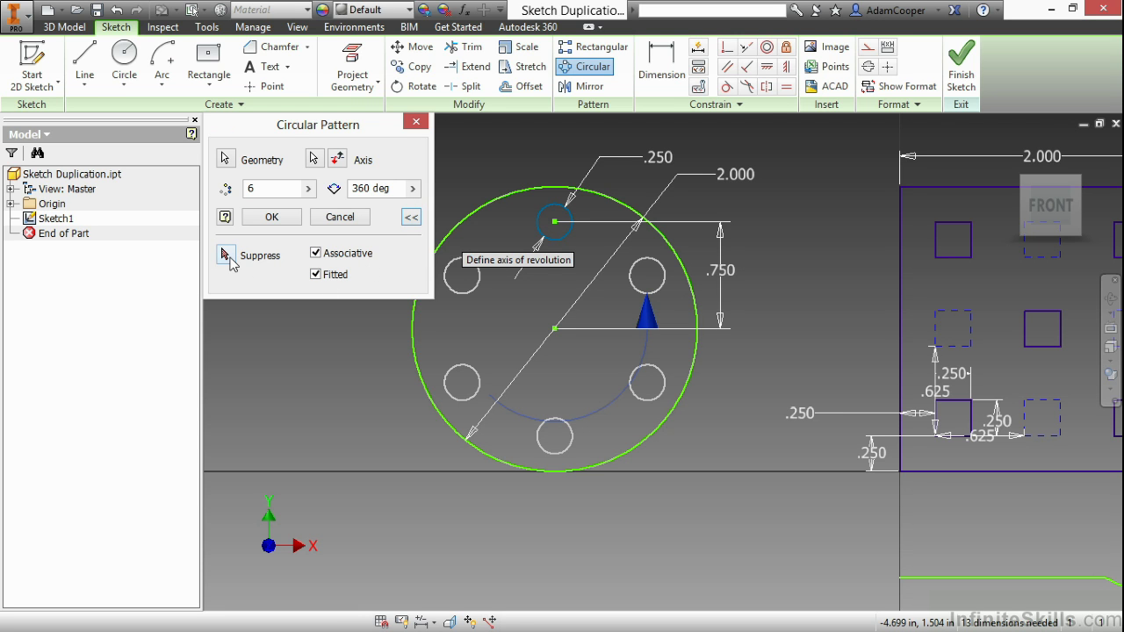
pyautogui.click(316, 253)
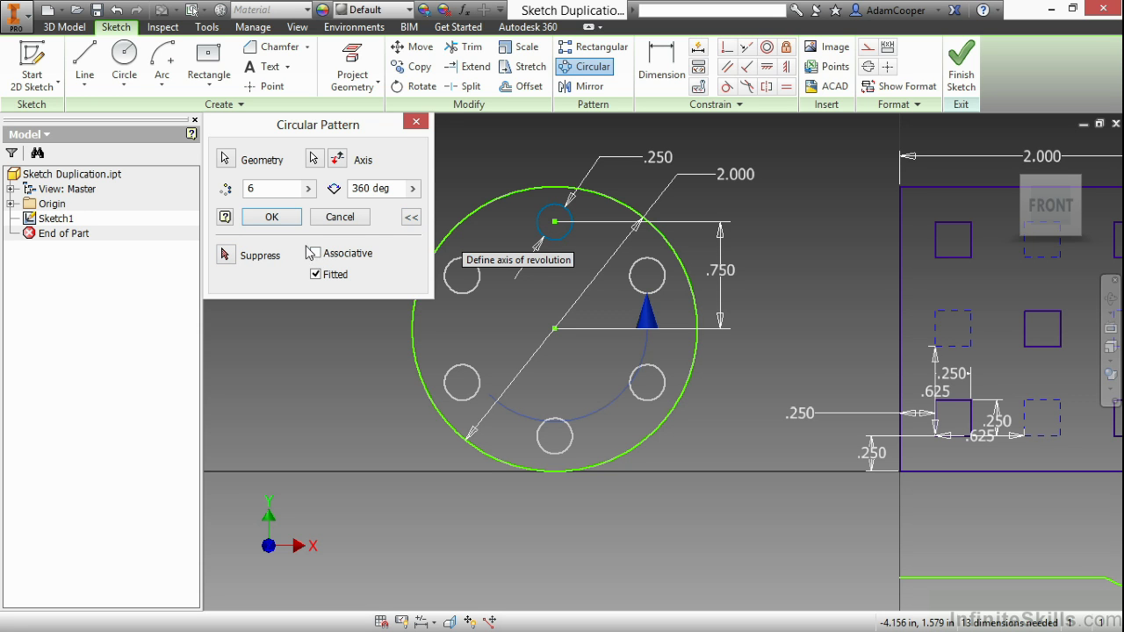
pyautogui.click(286, 218)
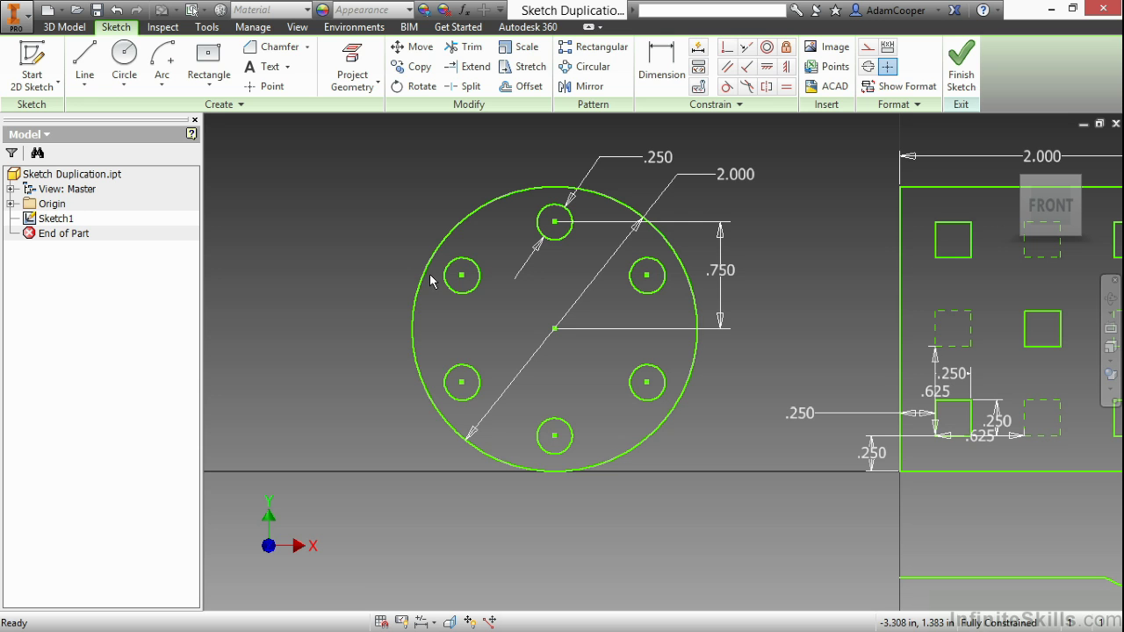
# Dismiss the hole's right-click menu and pan until the open profile fills the window.
pyautogui.rightClick(472, 298)
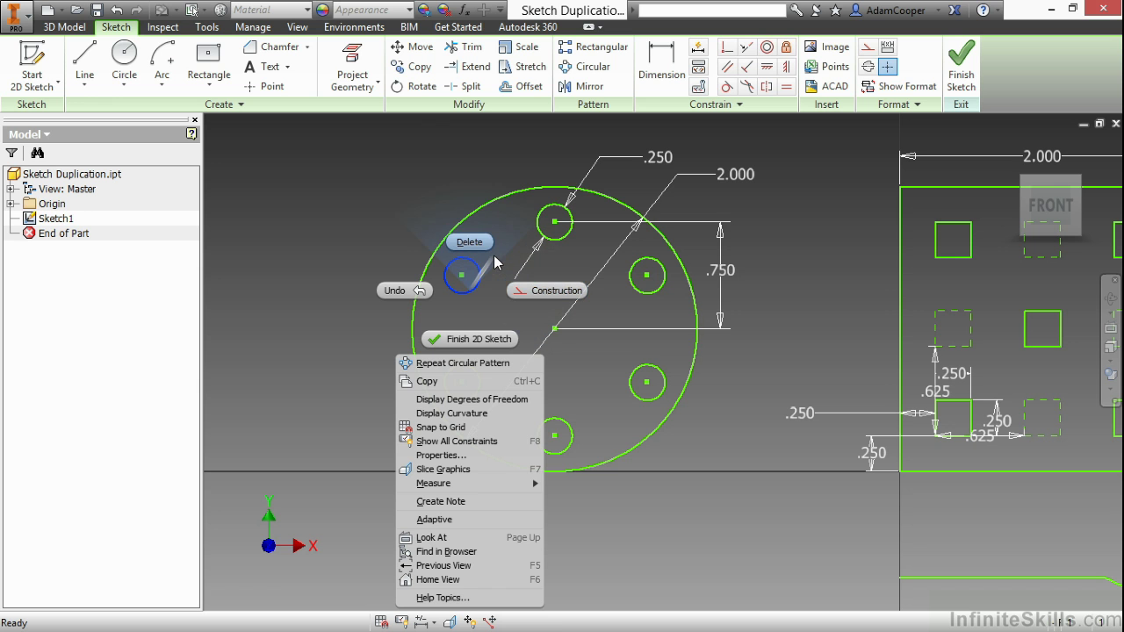
pyautogui.click(507, 316)
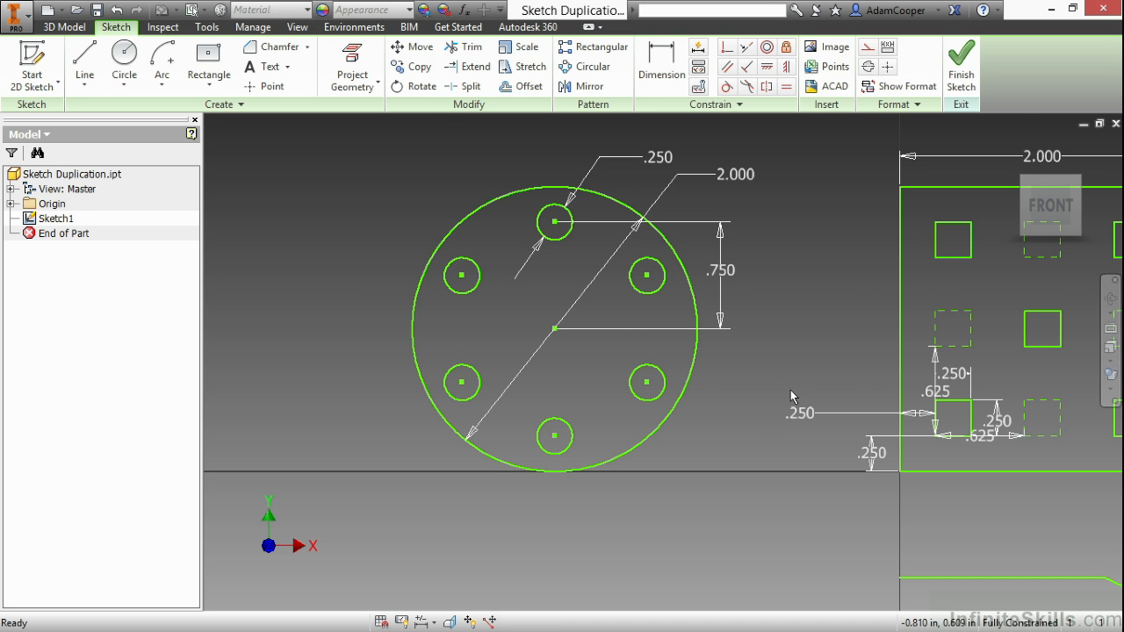
pyautogui.moveTo(790, 396)
pyautogui.mouseDown(button='middle')
pyautogui.moveTo(757, 325)
pyautogui.moveTo(497, 102)
pyautogui.mouseUp(button='middle')
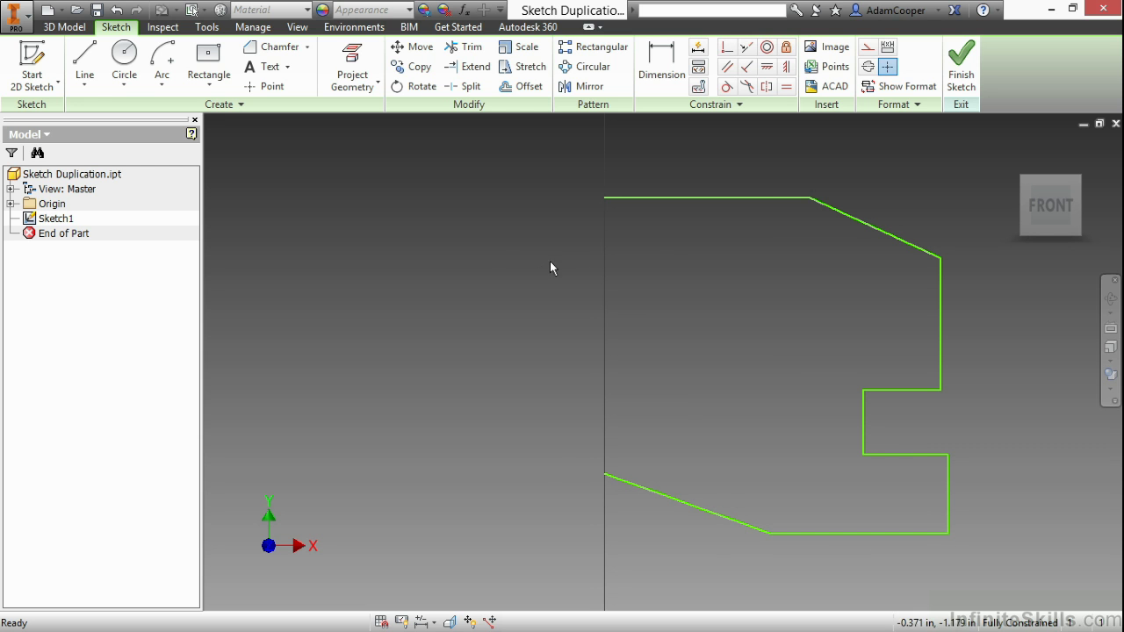
# Draw a vertical line joining the profile's top-left and bottom-left endpoints.
pyautogui.rightClick(528, 281)
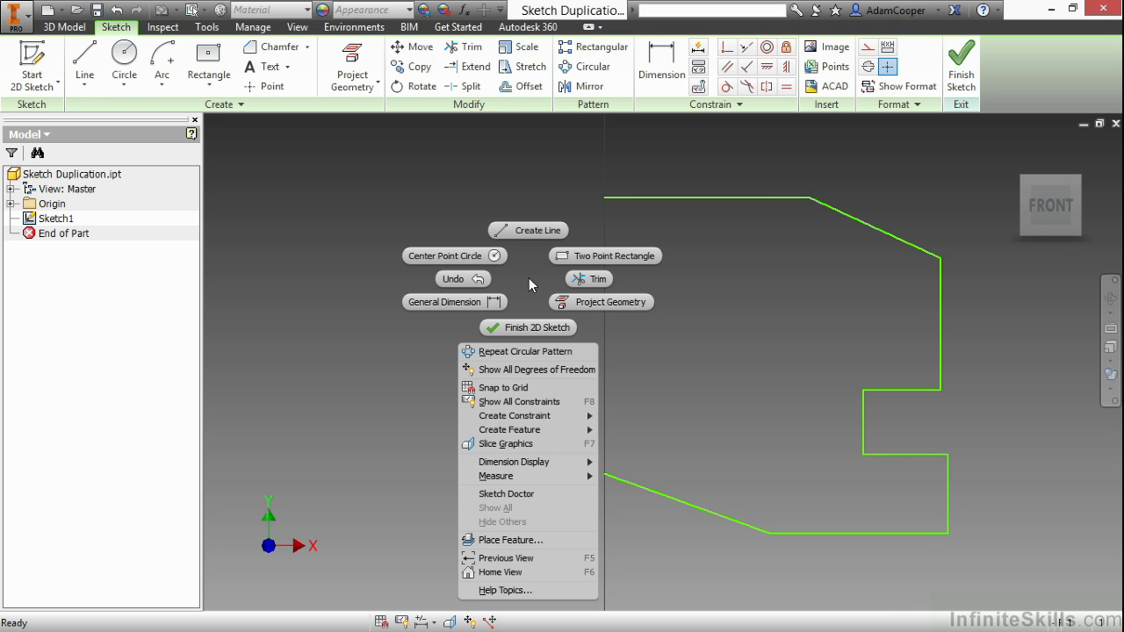
pyautogui.click(531, 231)
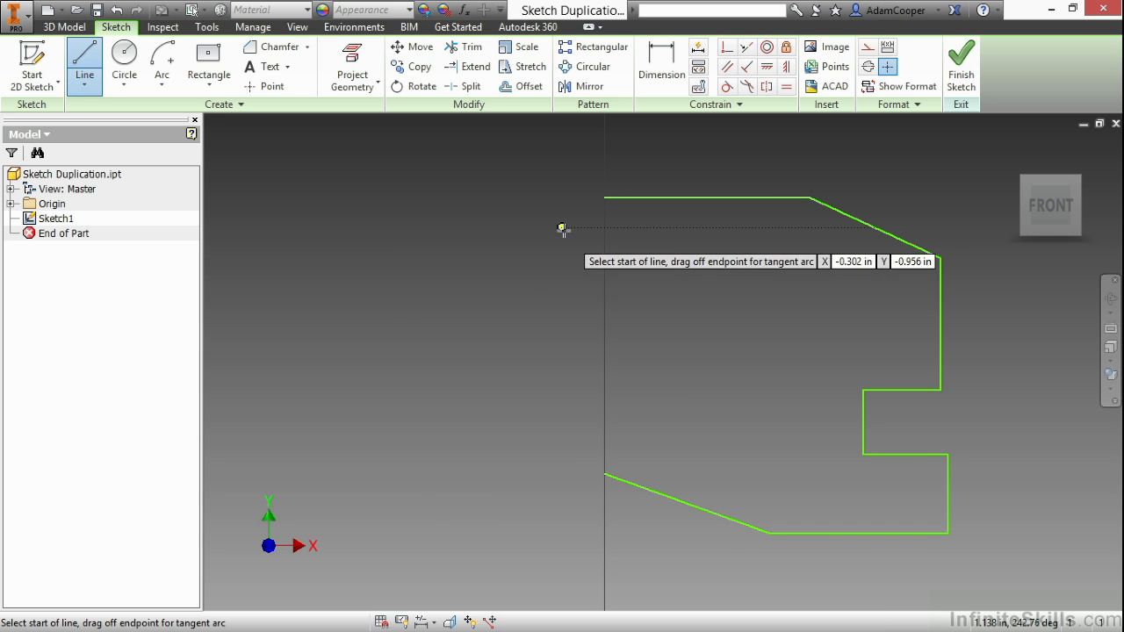
pyautogui.click(604, 197)
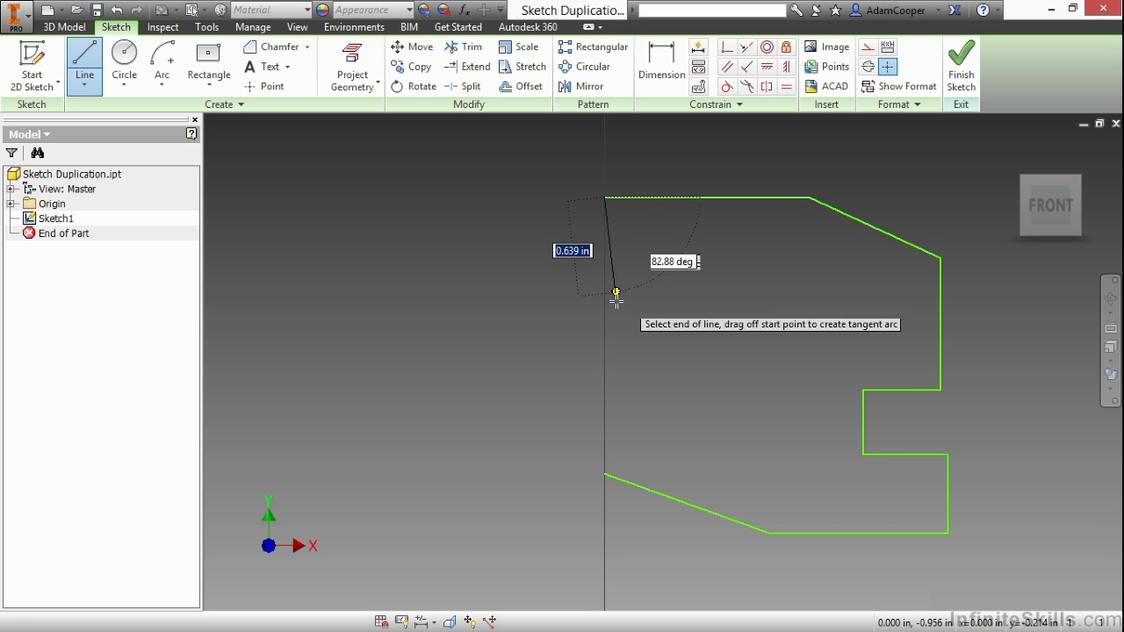
pyautogui.click(604, 473)
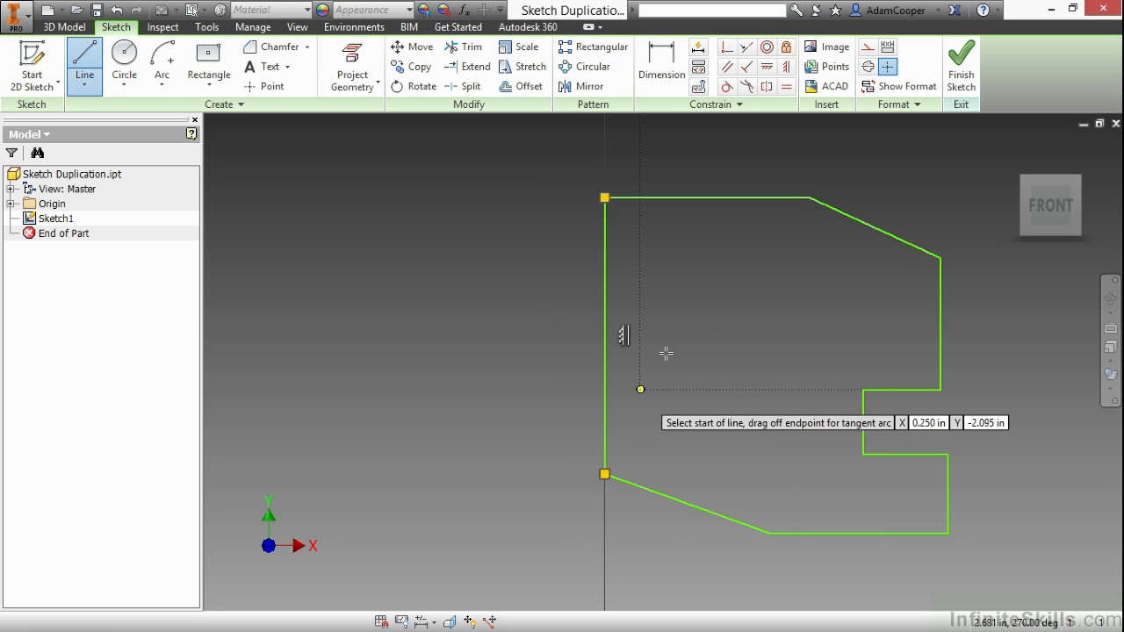
pyautogui.rightClick(647, 320)
pyautogui.click(703, 316)
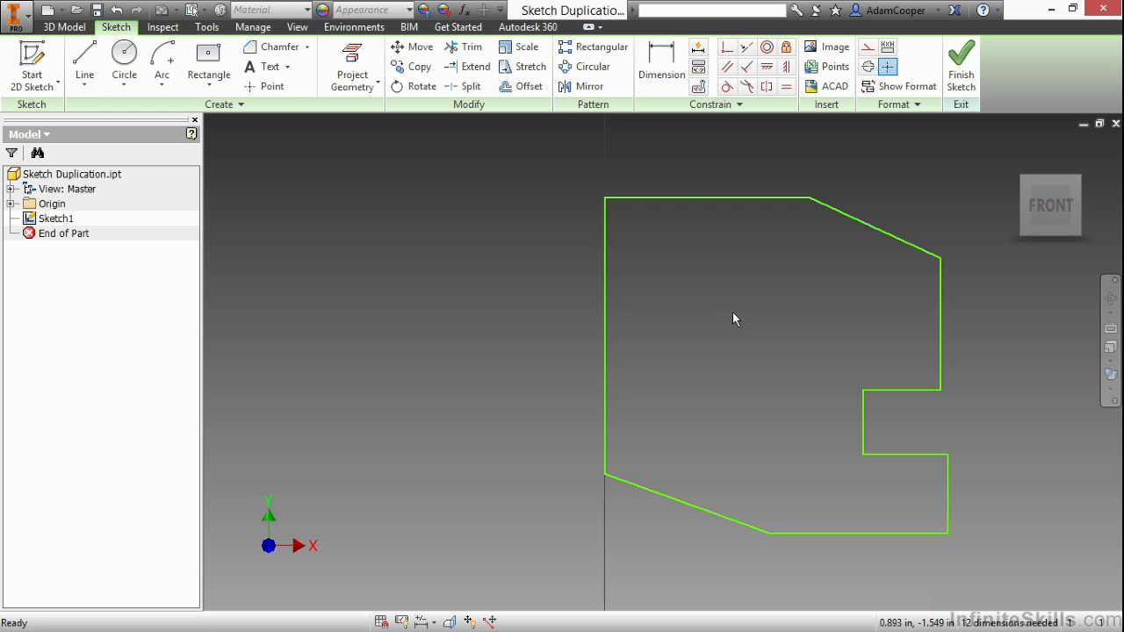
# Convert the vertical line into a dashed construction centerline.
pyautogui.click(606, 257)
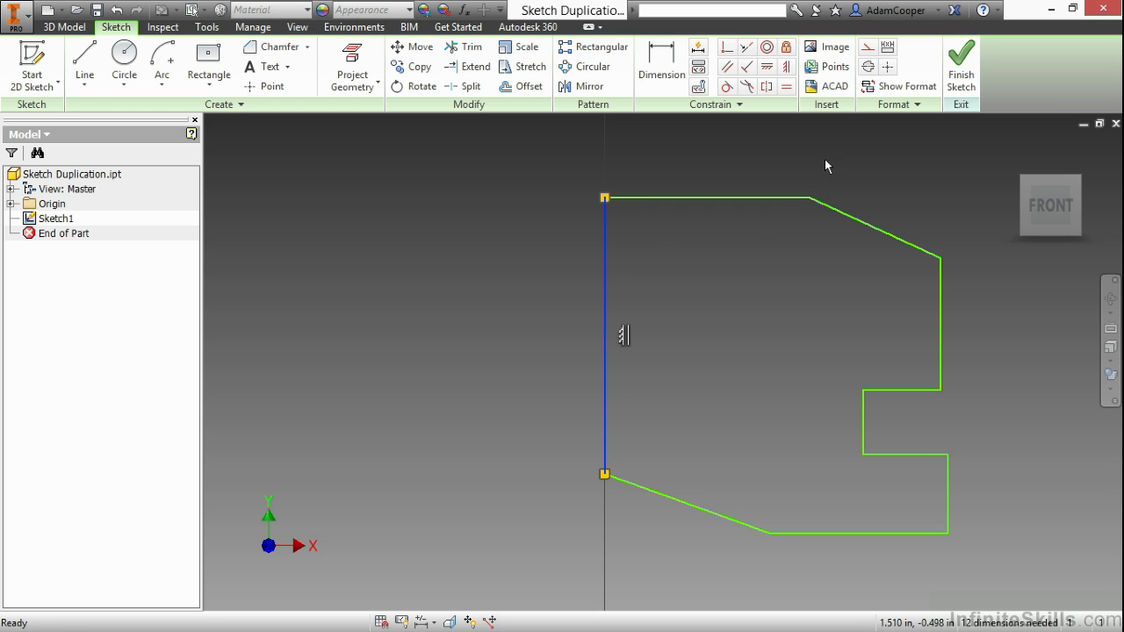
pyautogui.click(869, 50)
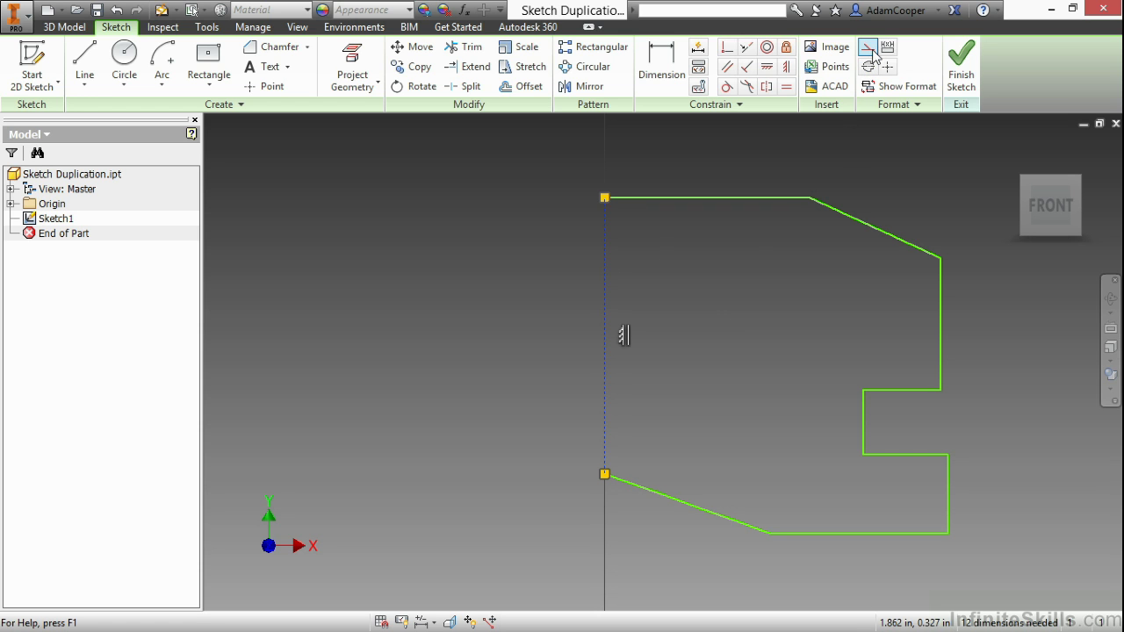
pyautogui.click(649, 271)
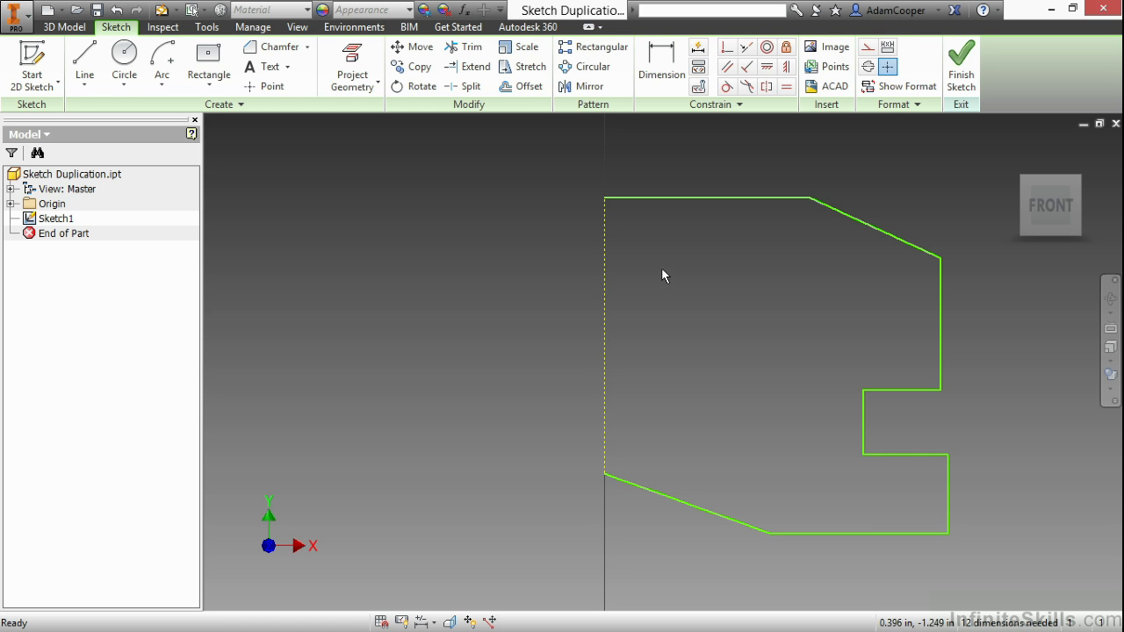
# Mirror all profile lines, including the short notch edge, across the vertical centerline.
pyautogui.click(589, 90)
pyautogui.moveTo(572, 168); pyautogui.dragTo(979, 395)
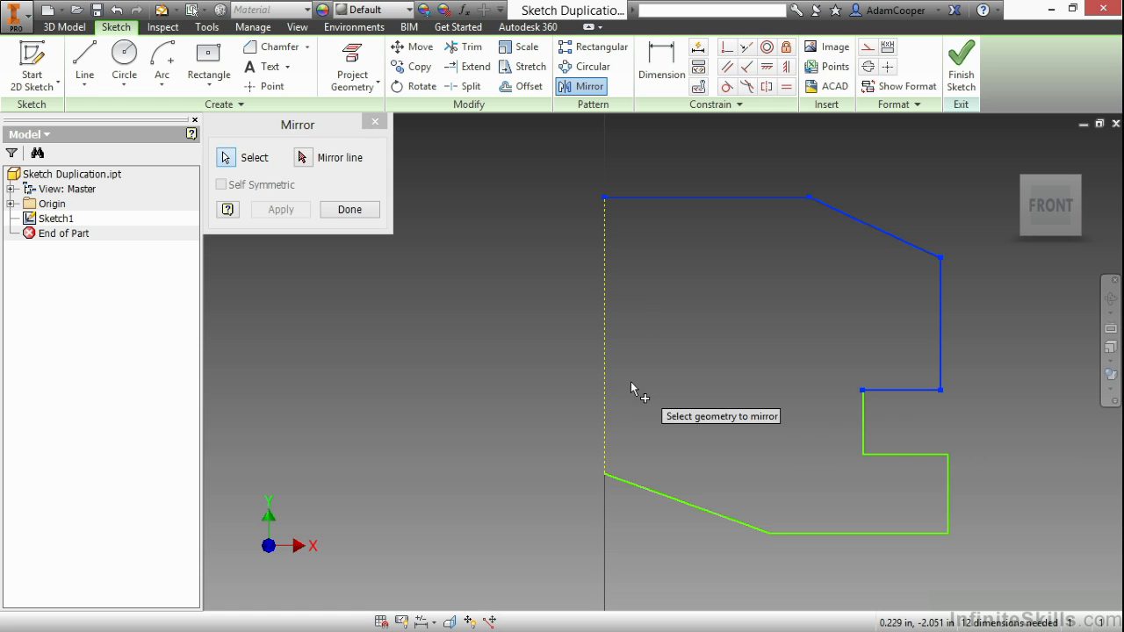
pyautogui.moveTo(567, 365)
pyautogui.mouseDown()
pyautogui.moveTo(894, 507)
pyautogui.moveTo(988, 564)
pyautogui.mouseUp()
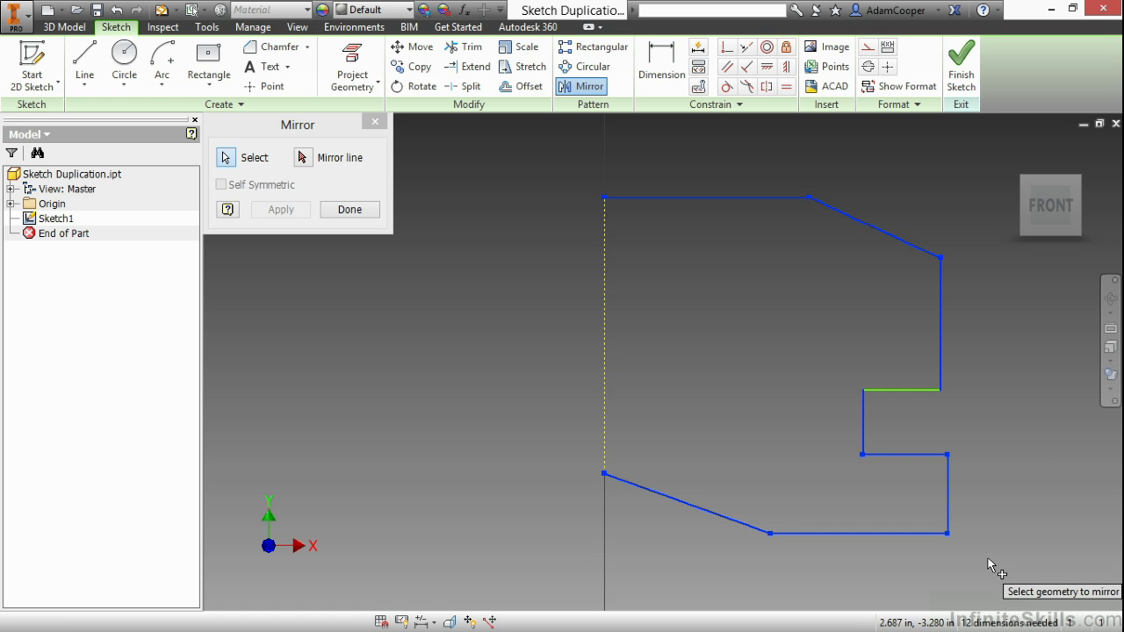
pyautogui.click(867, 391)
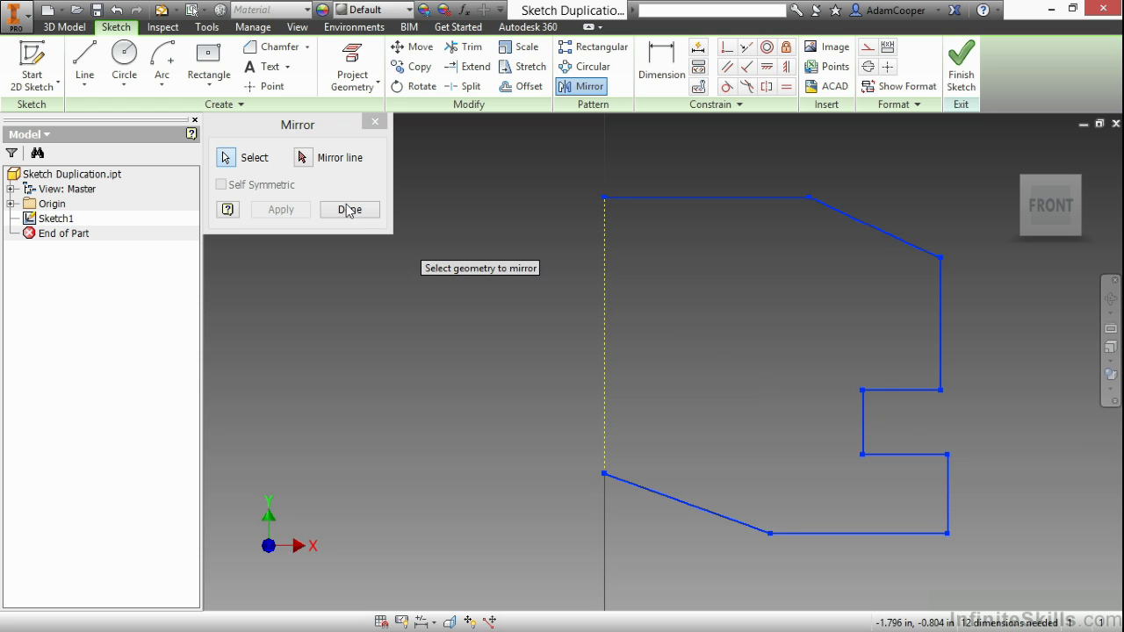
pyautogui.click(303, 158)
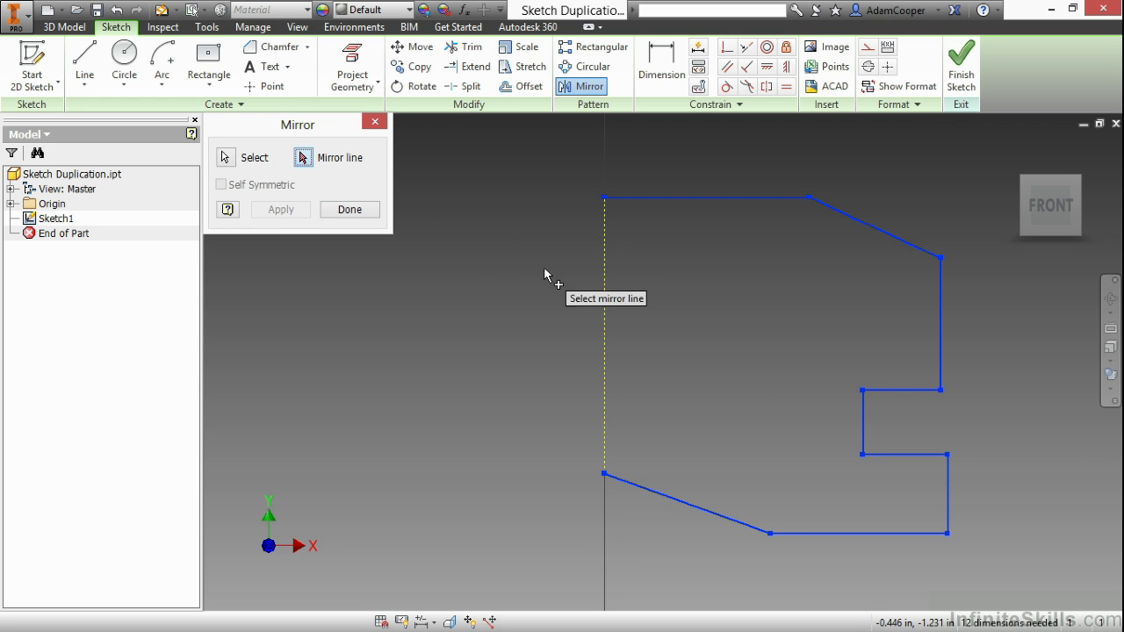
pyautogui.click(606, 283)
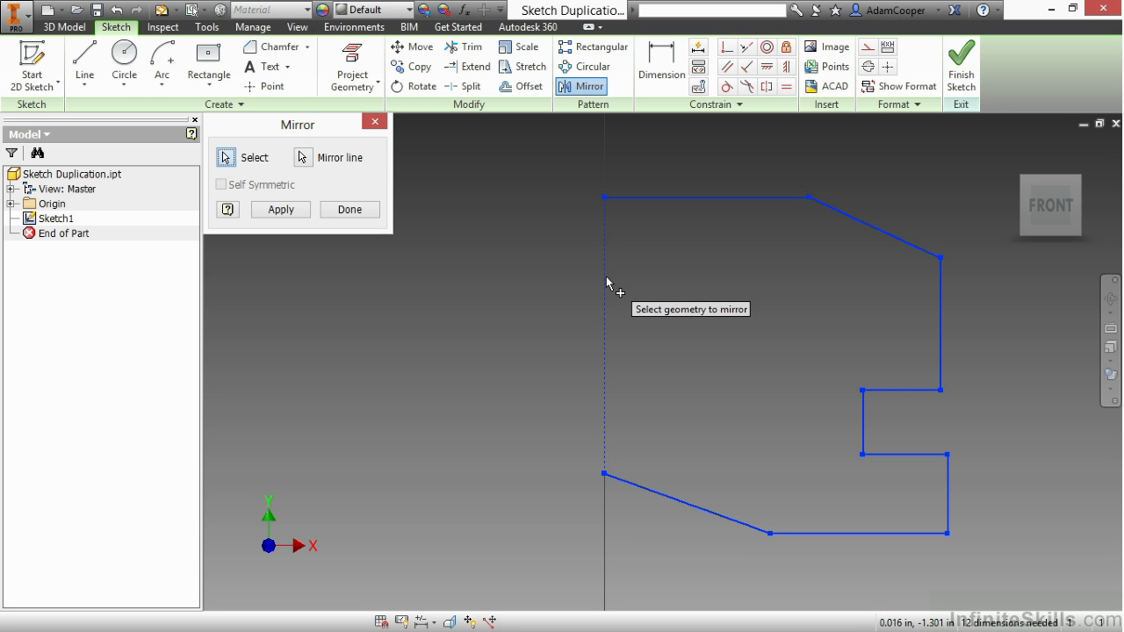
pyautogui.rightClick(524, 279)
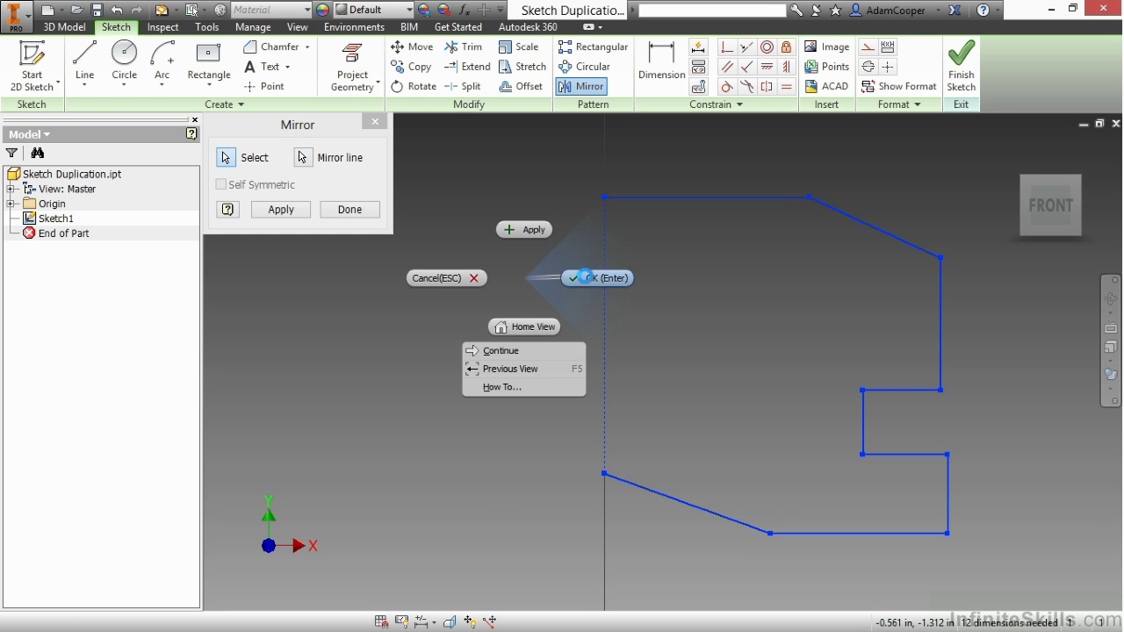
pyautogui.click(585, 278)
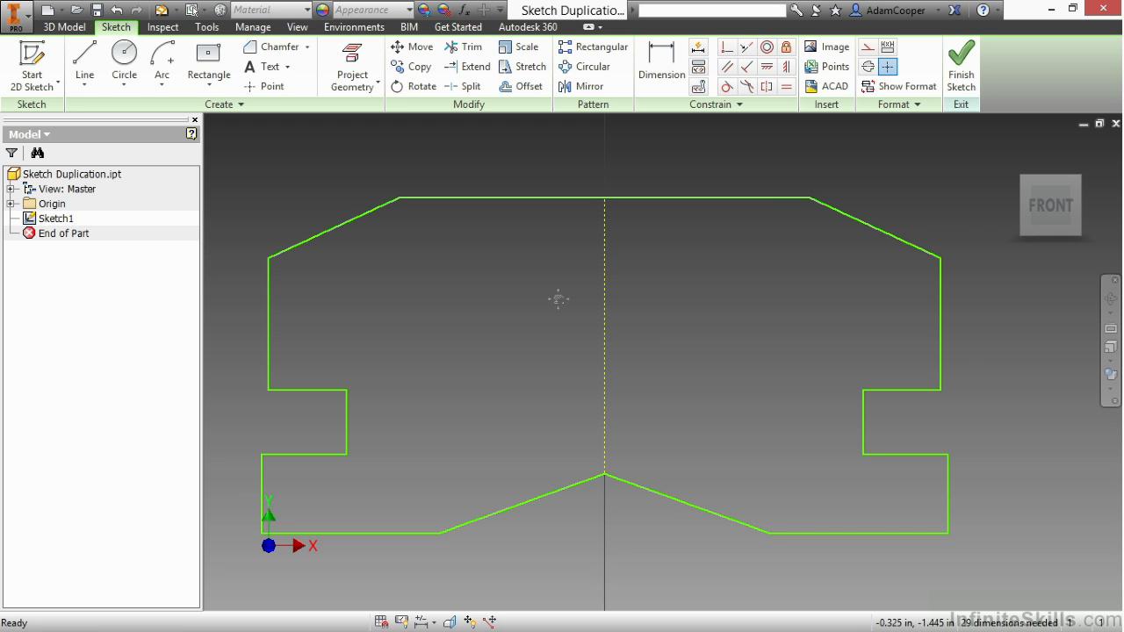
# Drag the left notch's inner edge right and the right notch's top edge up, keeping symmetry.
pyautogui.moveTo(559, 300); pyautogui.dragTo(580, 260, button='middle')
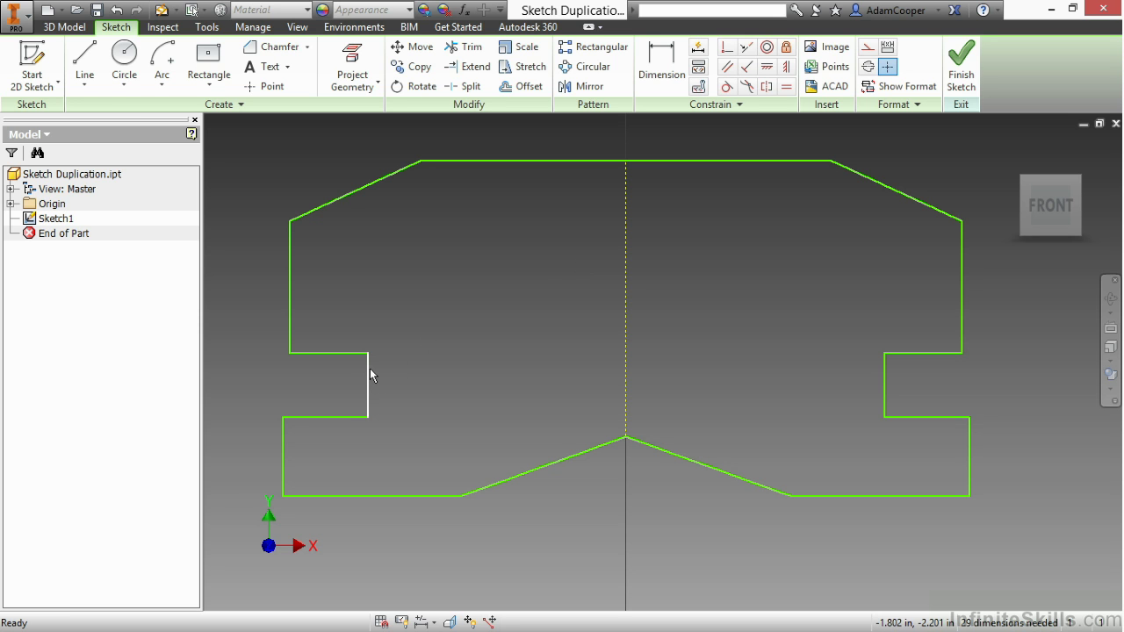
pyautogui.moveTo(369, 371)
pyautogui.mouseDown()
pyautogui.moveTo(445, 386)
pyautogui.moveTo(344, 377)
pyautogui.moveTo(429, 384)
pyautogui.moveTo(383, 382)
pyautogui.mouseUp()
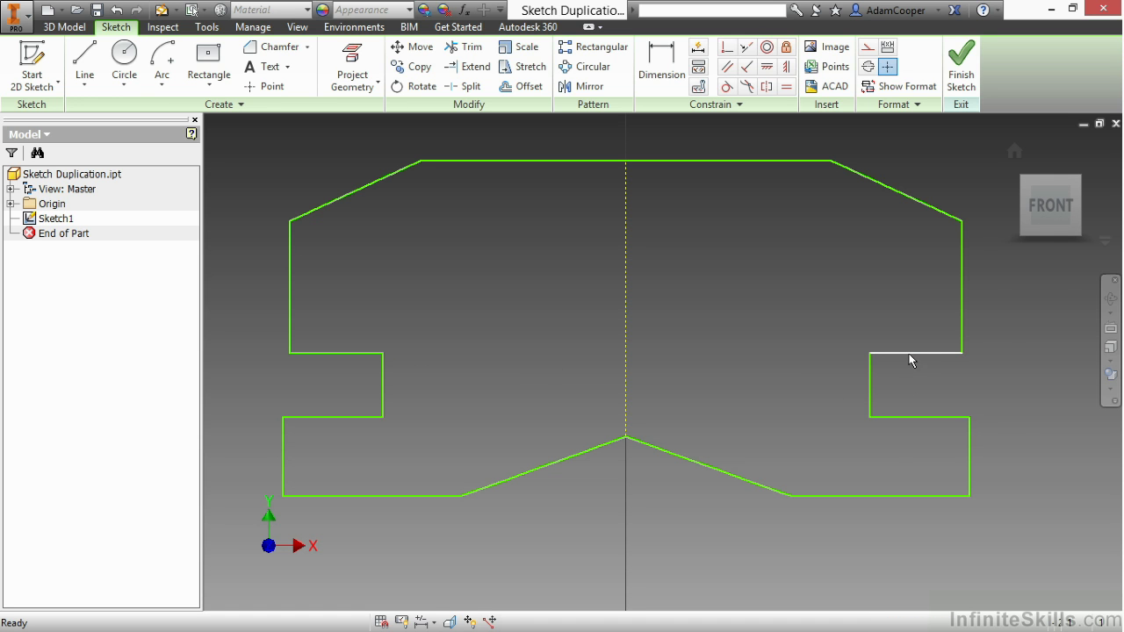
pyautogui.moveTo(910, 353)
pyautogui.mouseDown()
pyautogui.moveTo(904, 309)
pyautogui.moveTo(914, 348)
pyautogui.mouseUp()
pyautogui.click(725, 304)
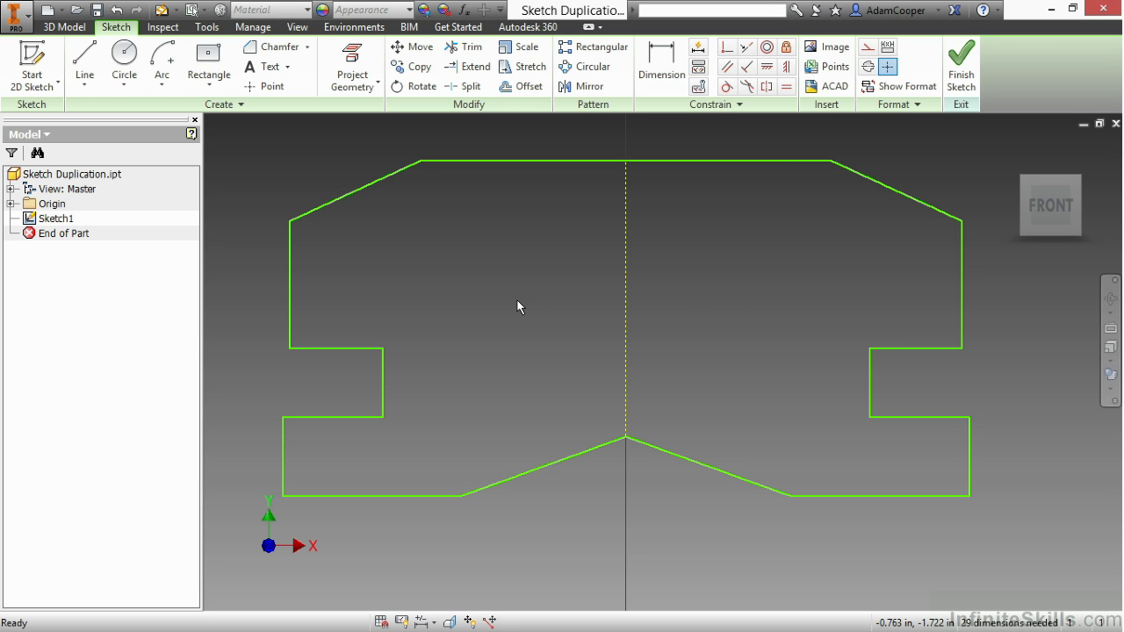
# Zoom and pan to frame the six-circle pattern, 3×3 square grid and mirrored profile together.
pyautogui.scroll(2, 509, 300)
pyautogui.scroll(-6, 500, 289)
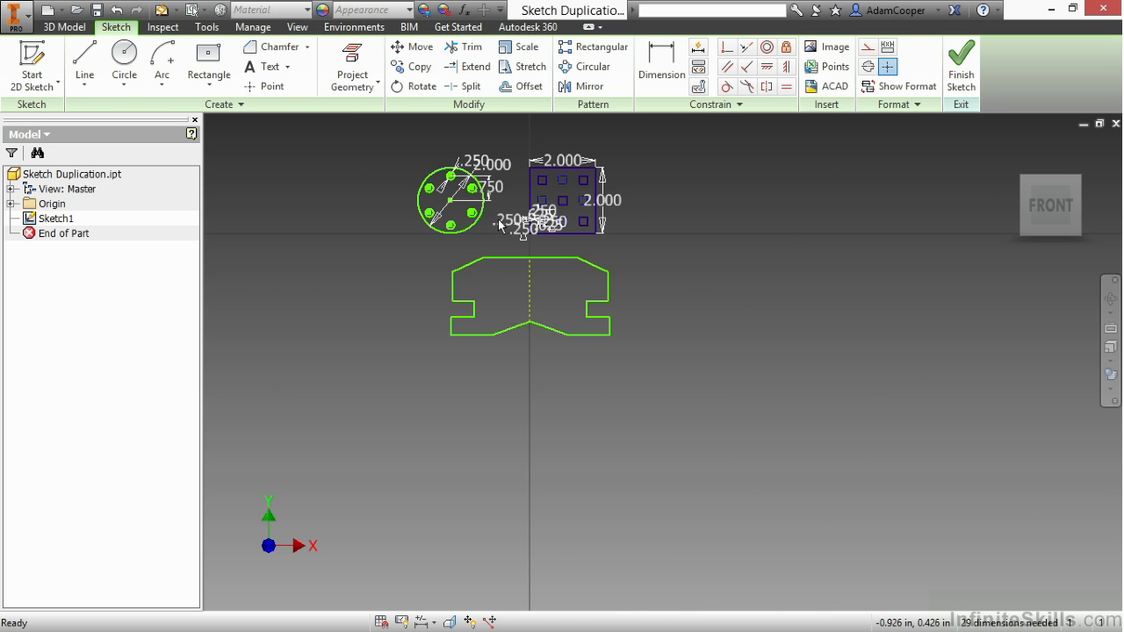
pyautogui.scroll(3, 500, 225)
pyautogui.moveTo(499, 215)
pyautogui.mouseDown(button='middle')
pyautogui.moveTo(511, 334)
pyautogui.moveTo(515, 313)
pyautogui.mouseUp(button='middle')
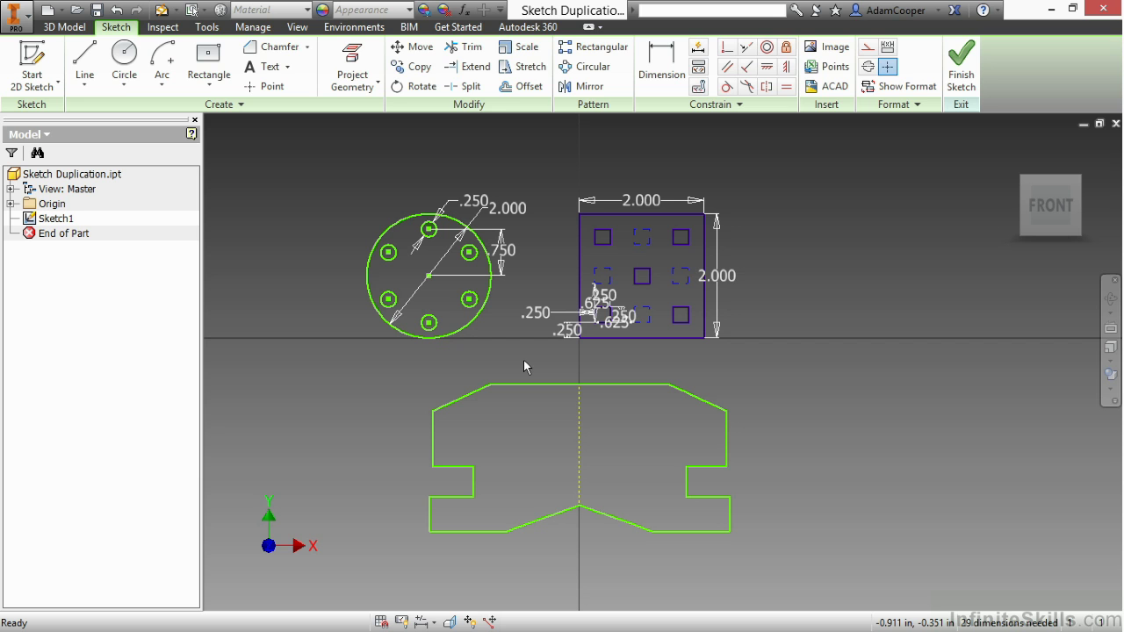